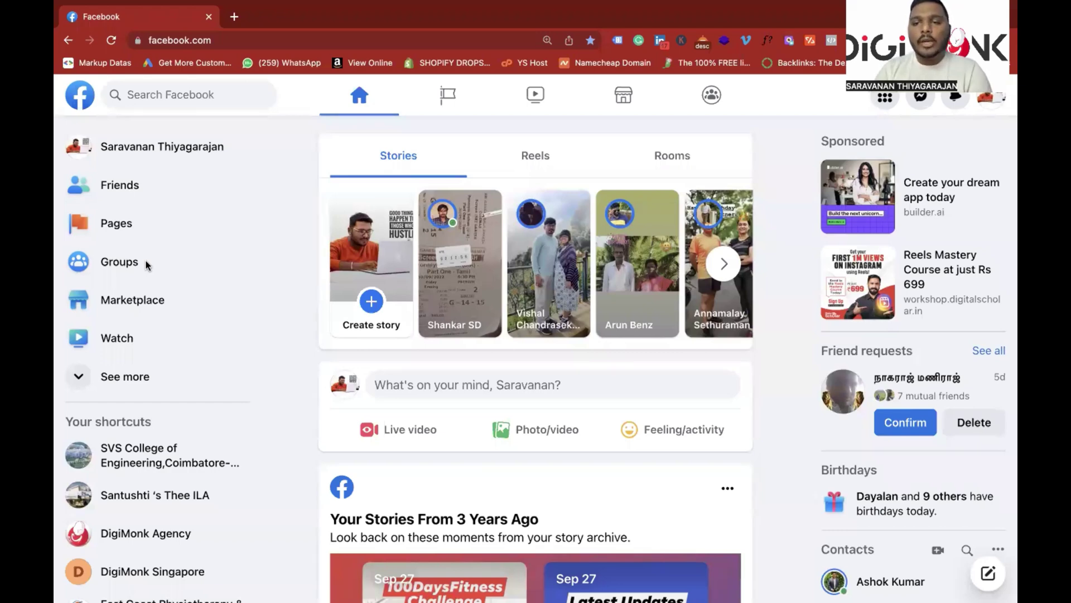
Step: Open Ads Manager, dismiss the objective notice, and switch to the disabled ad account found by name search
left_click(885, 100)
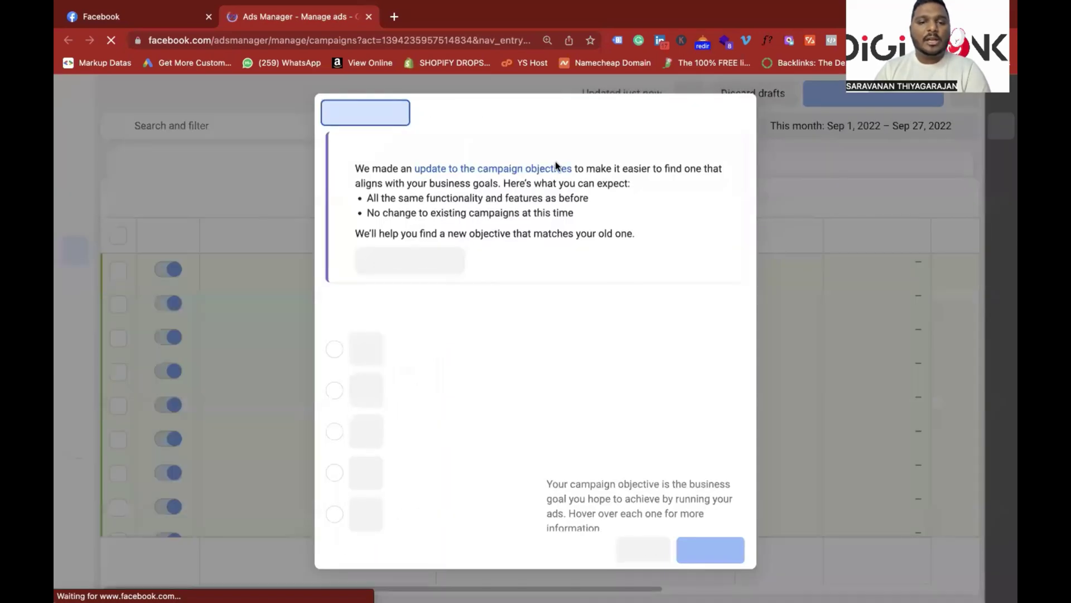
left_click(737, 111)
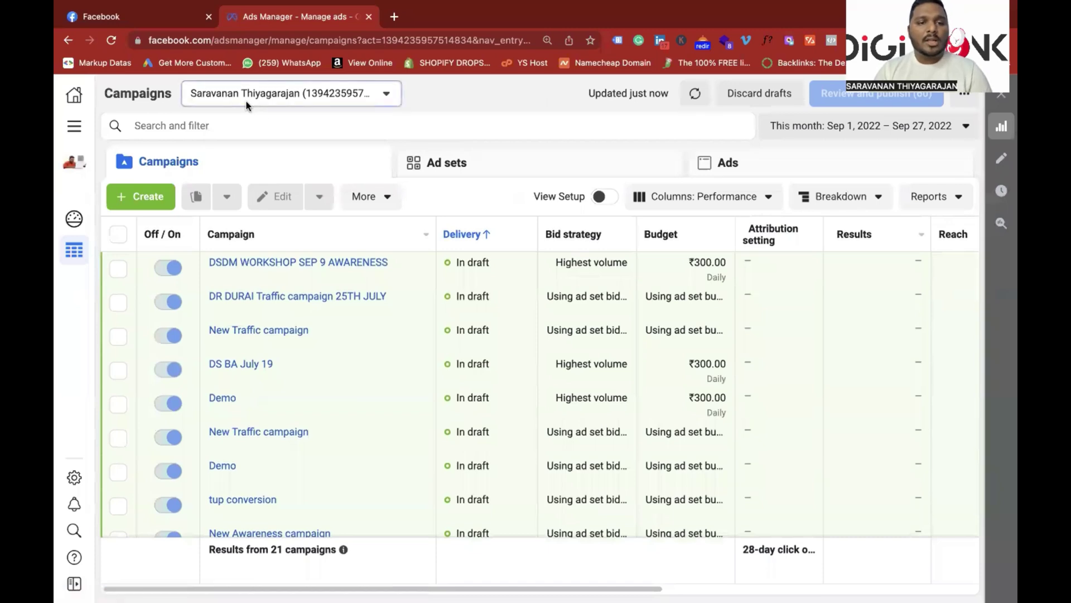
left_click(247, 105)
type("sara")
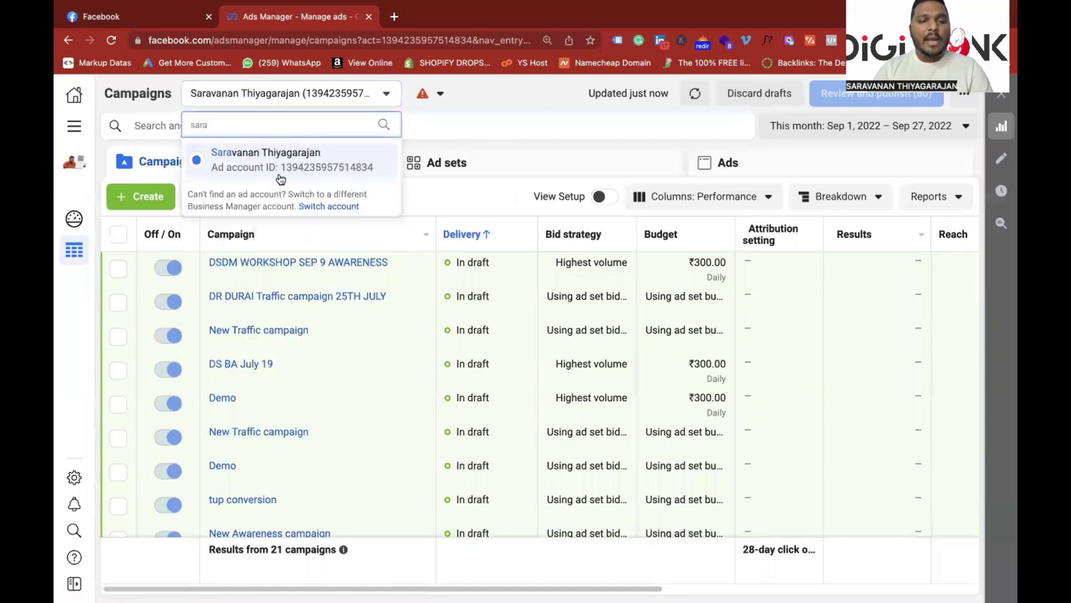
left_click(248, 207)
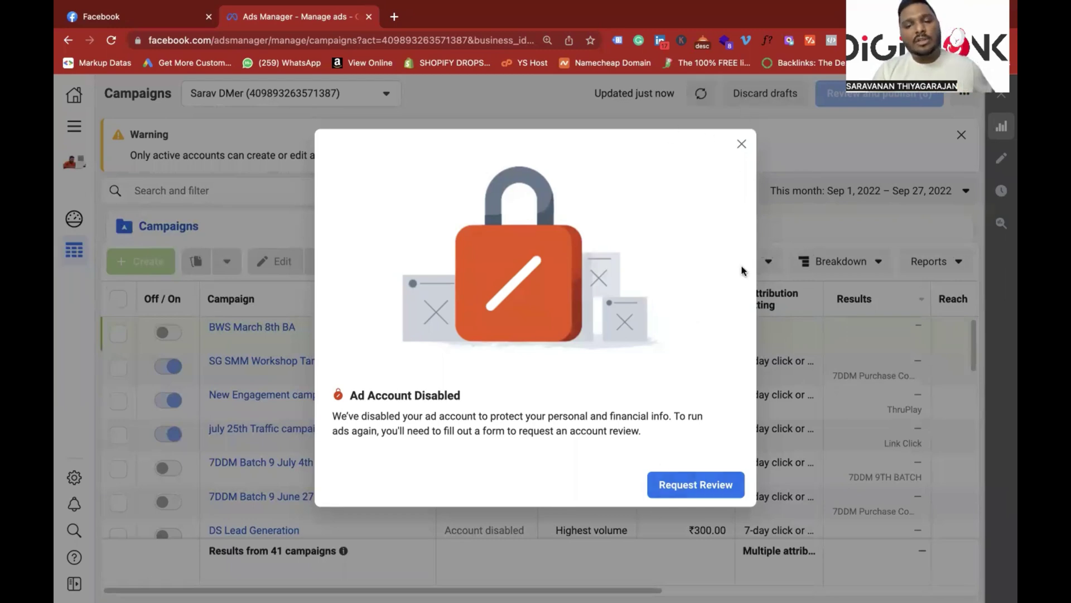
Step: Dismiss the disabled notice and choose Confirm account under Alerts in Account Overview
left_click(742, 151)
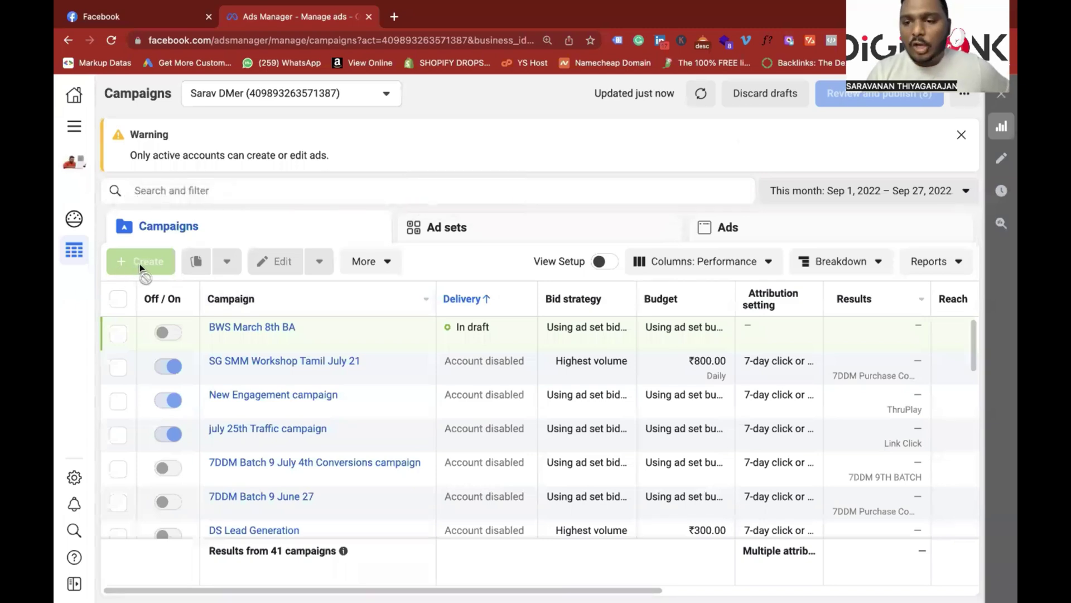
mouse_move(139, 264)
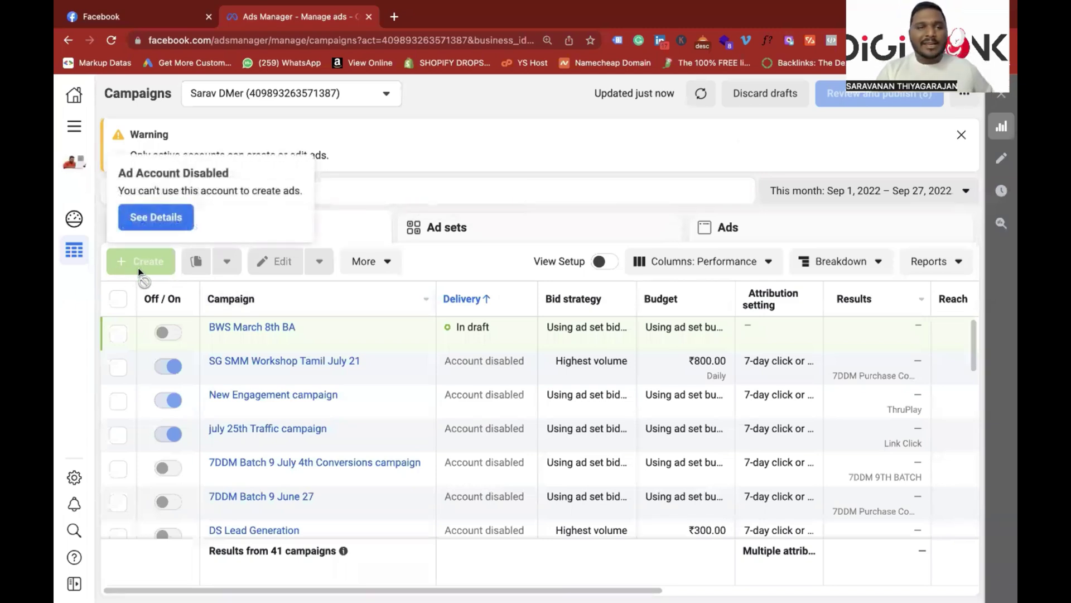
left_click(75, 224)
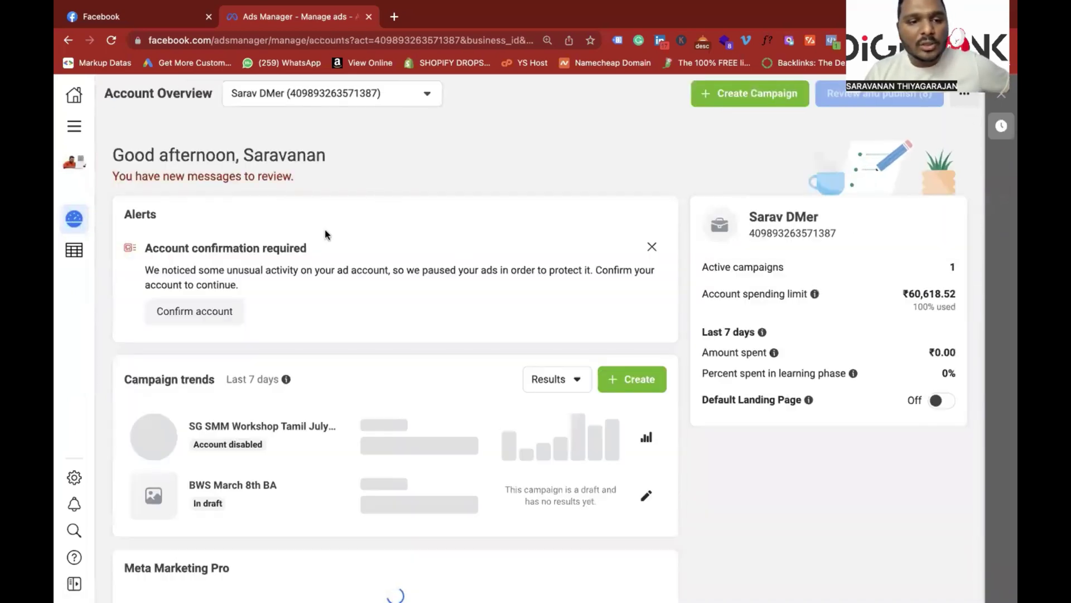
left_click(195, 319)
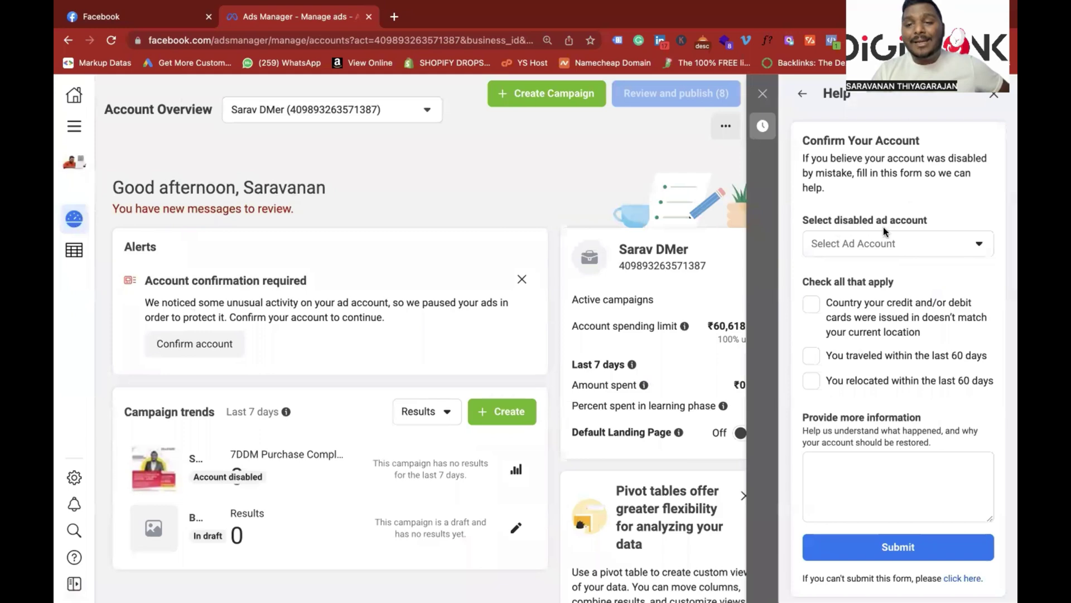
Step: Select the disabled ad account and tick 'travelled' and 'relocated within the last 60 days'
left_click(861, 243)
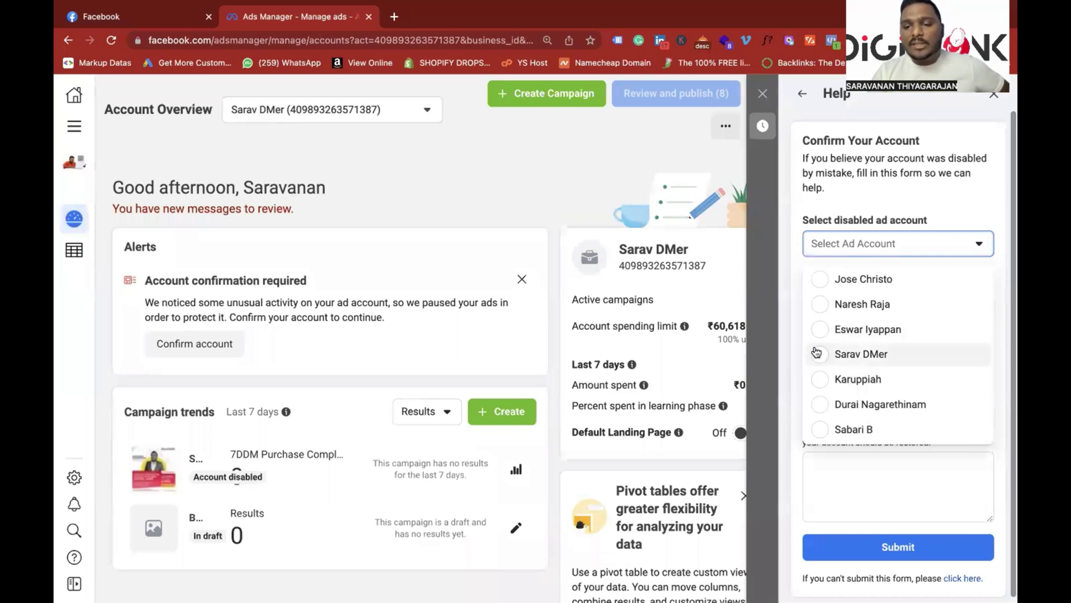
left_click(818, 353)
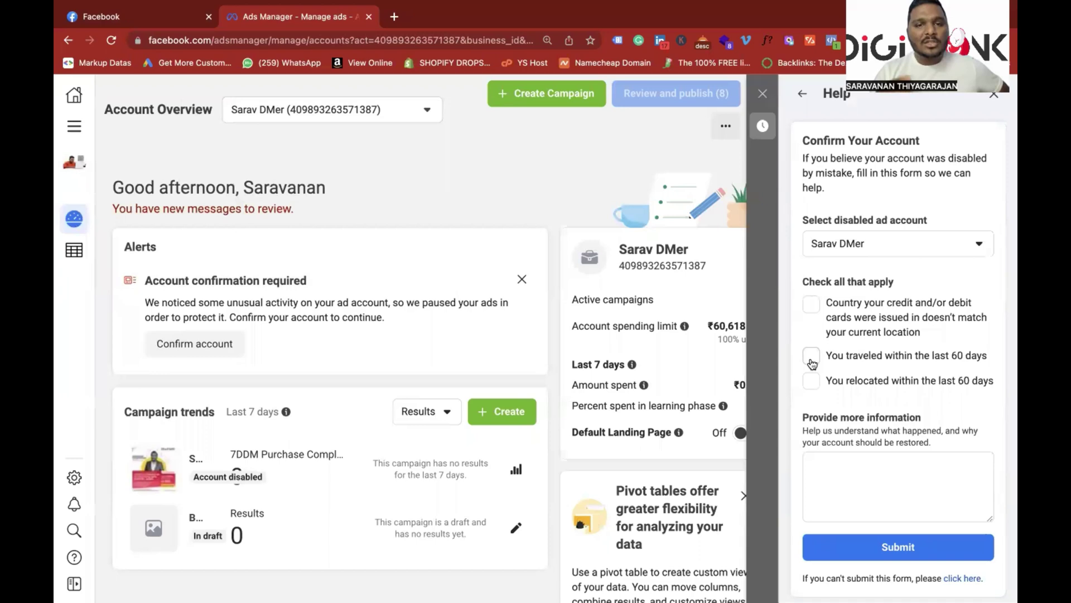
left_click(812, 361)
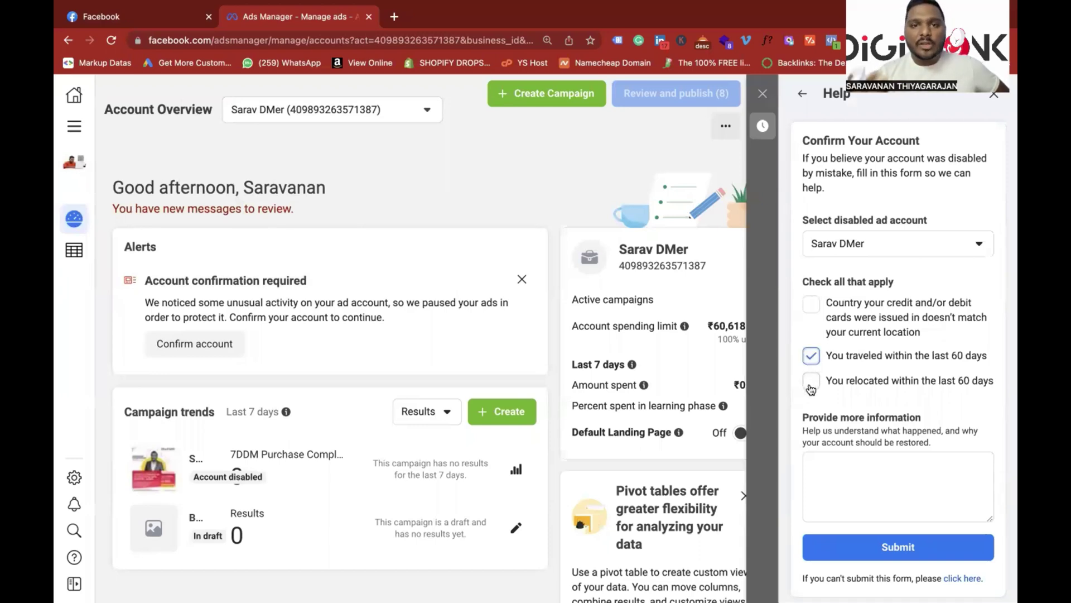
left_click(810, 385)
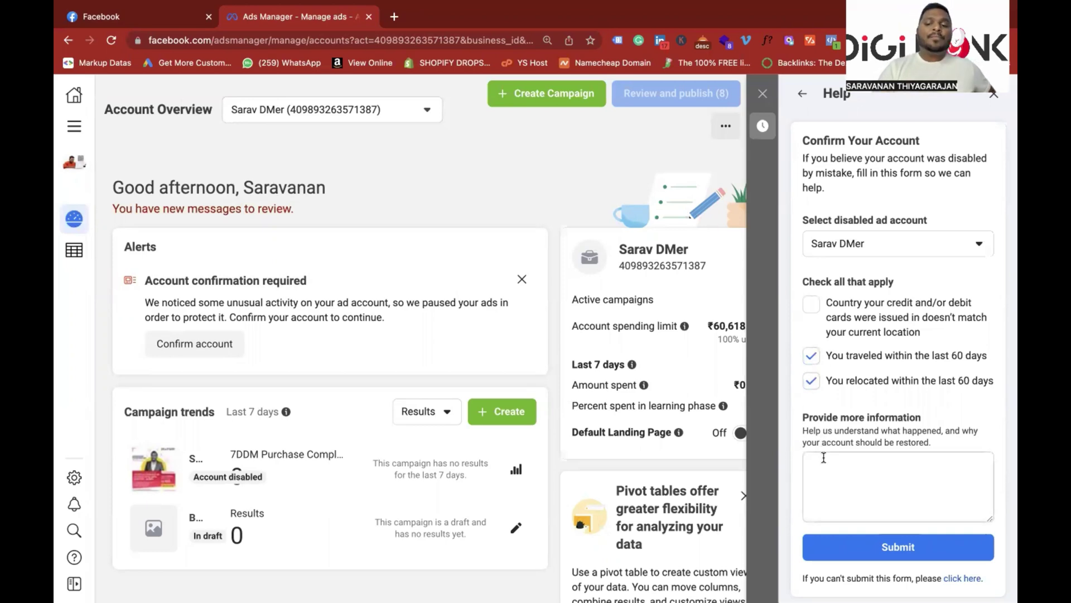
scroll(853, 424, "down", 1)
Step: Write a note to the Meta Team denying violations and asking to review and reactivate the account ASAP
left_click(818, 467)
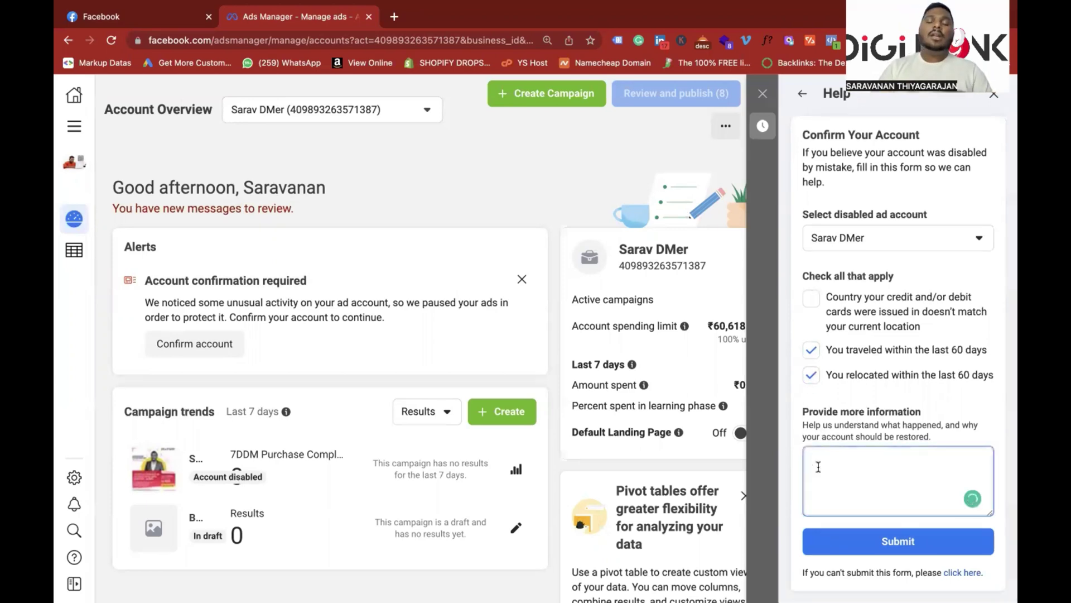
type("DEA")
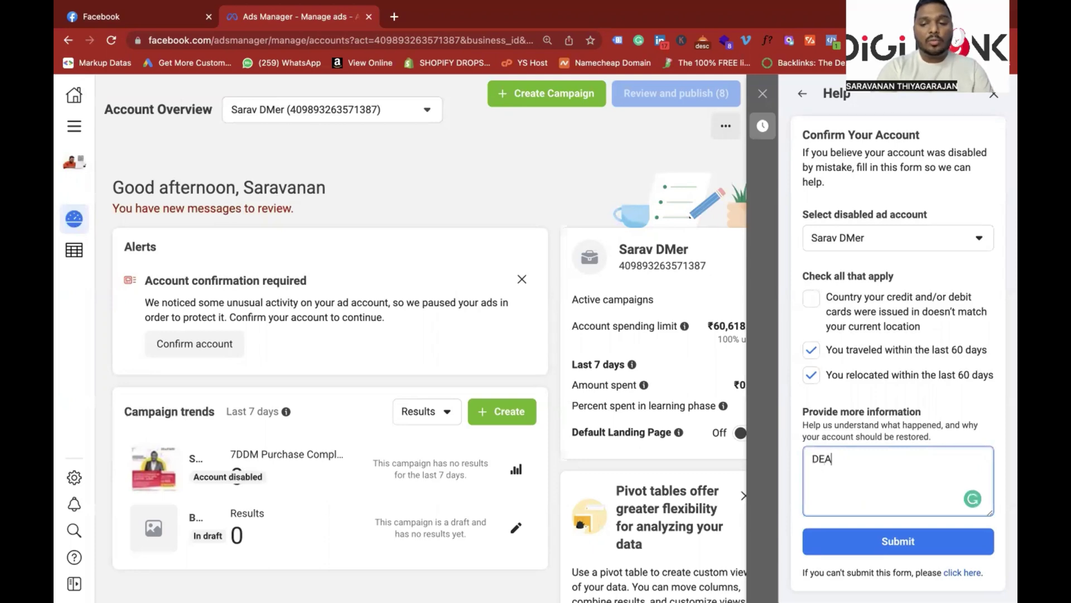
type("ear ")
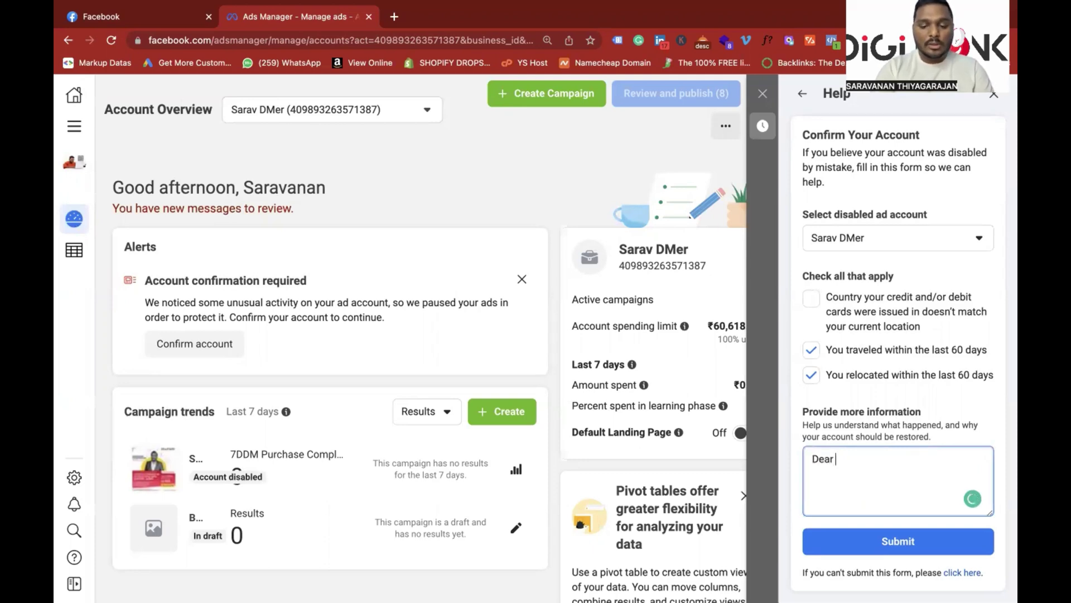
type("Meta Team,")
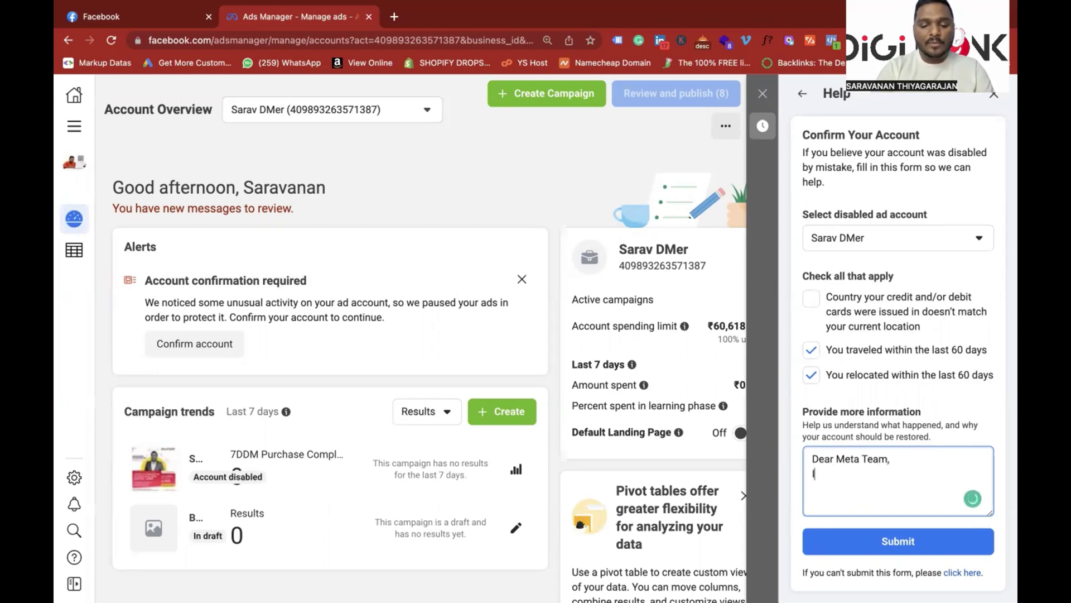
type("Im Using thios ")
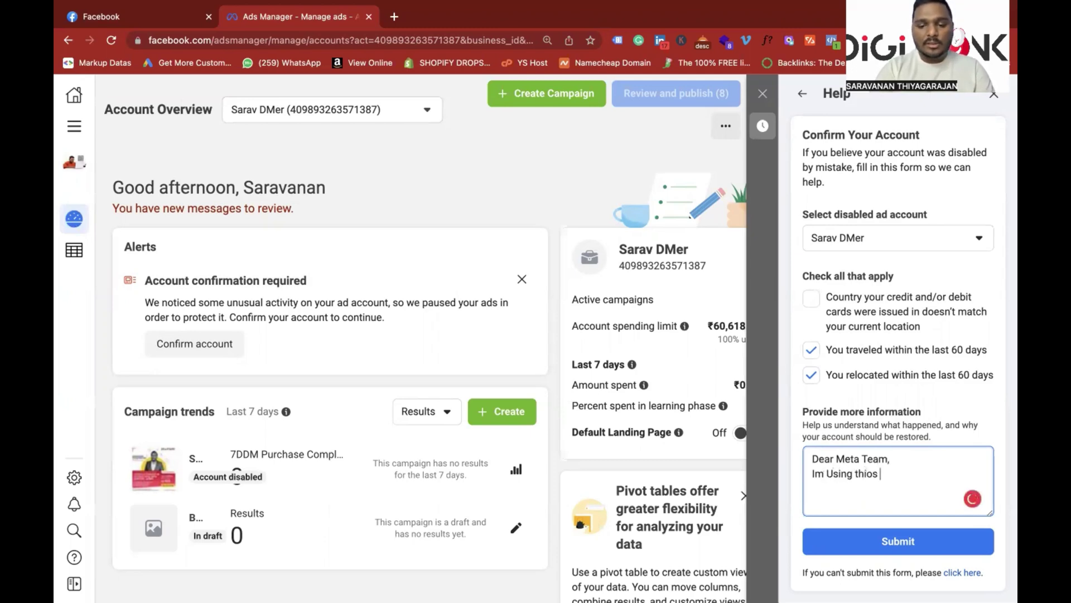
key("BackSpace")
key("BackSpace")
key("BackSpace")
type("s Facebo")
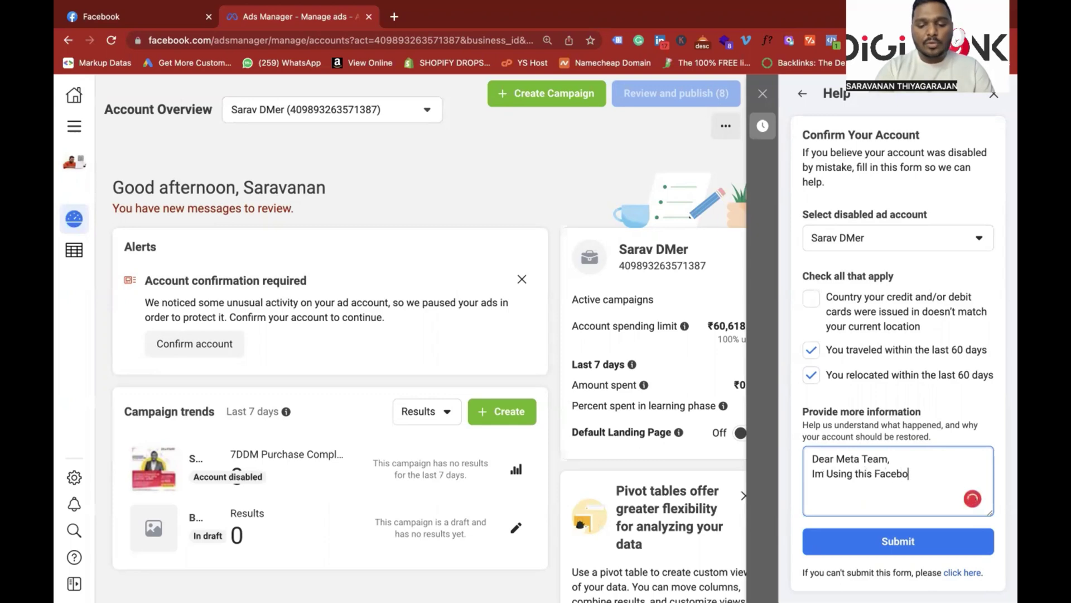
type("ok Ads Manager")
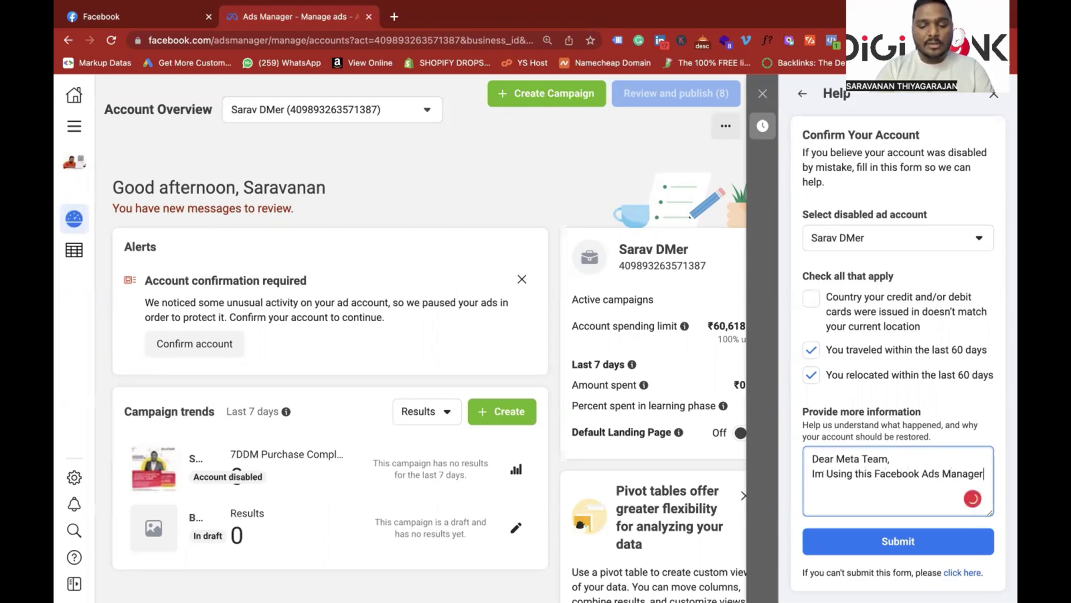
type(" for a Very Lo")
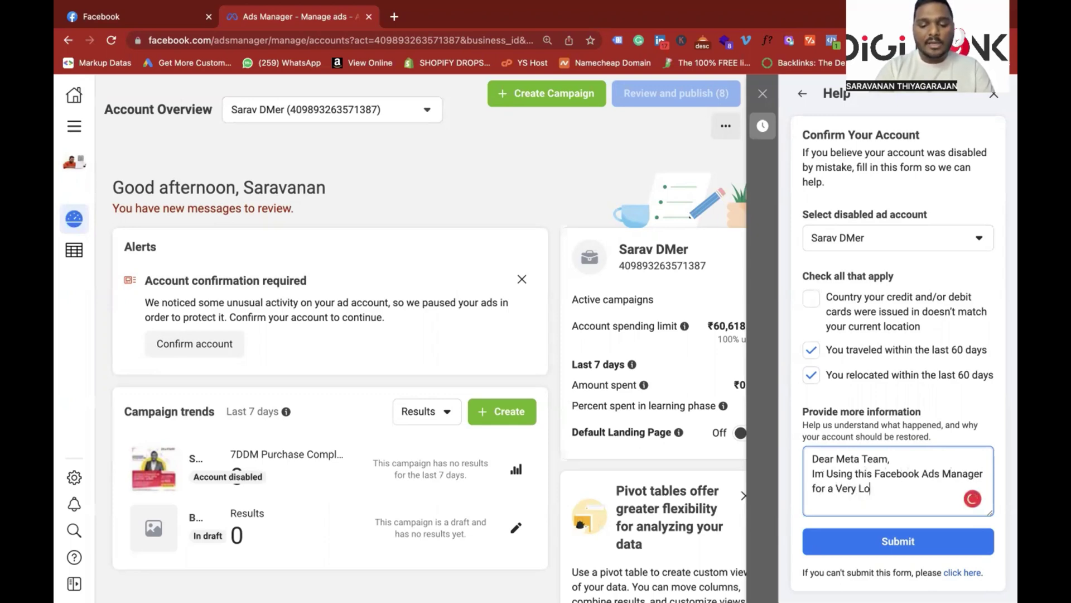
type("ng Time. ")
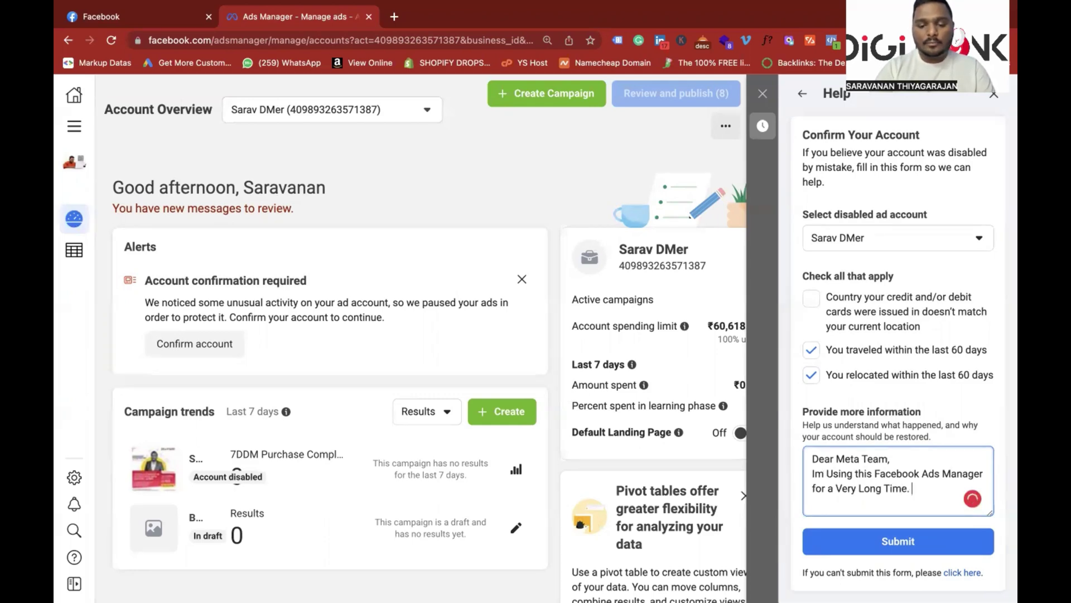
type("I Never")
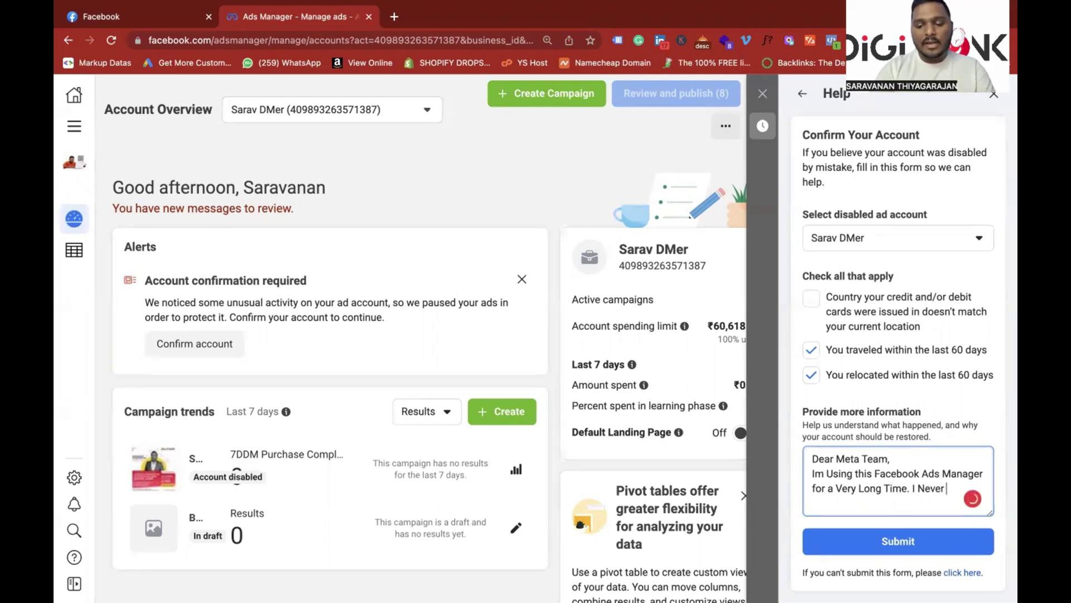
type(" Viol")
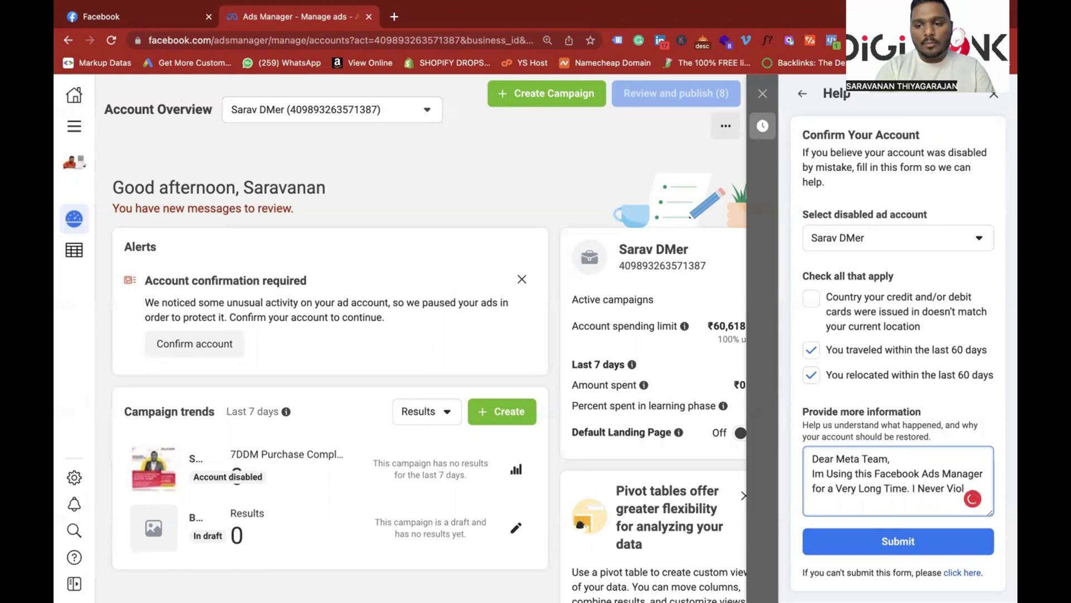
type("ated Any ")
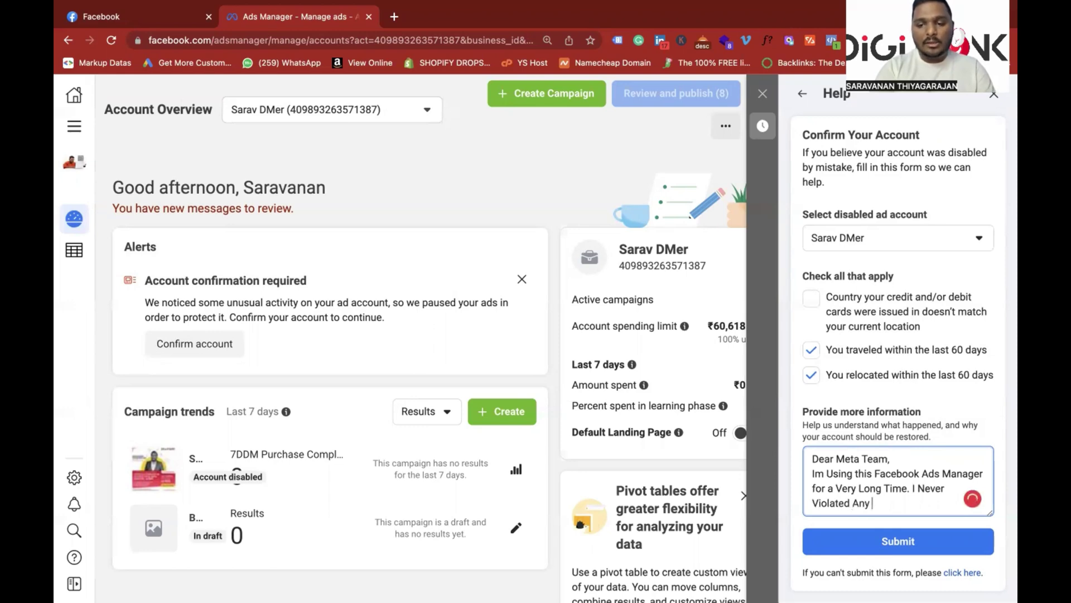
type("Facebook Ads Polici")
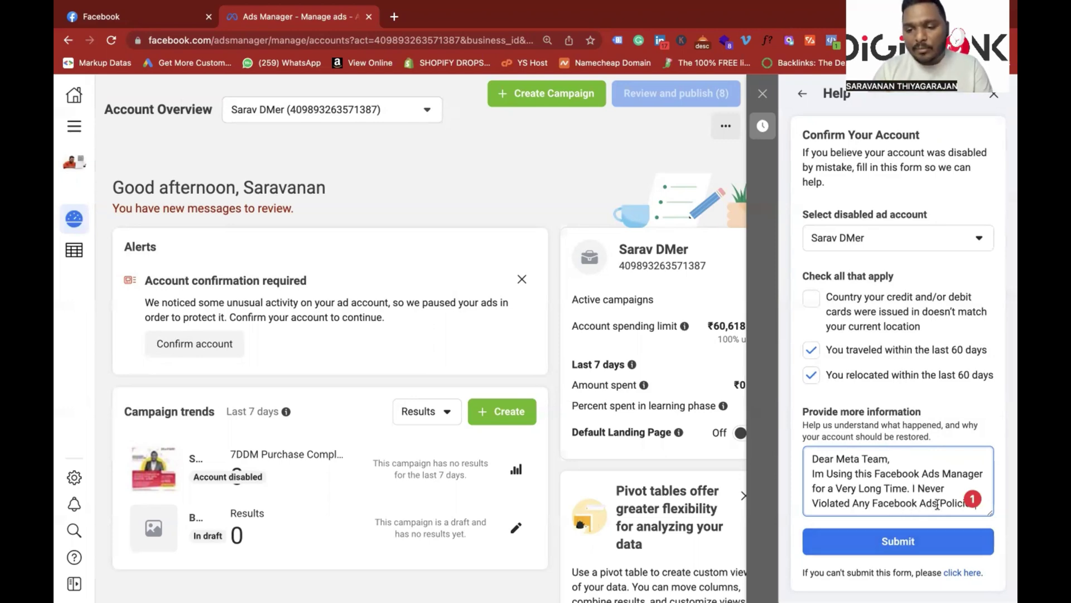
type("Kindly")
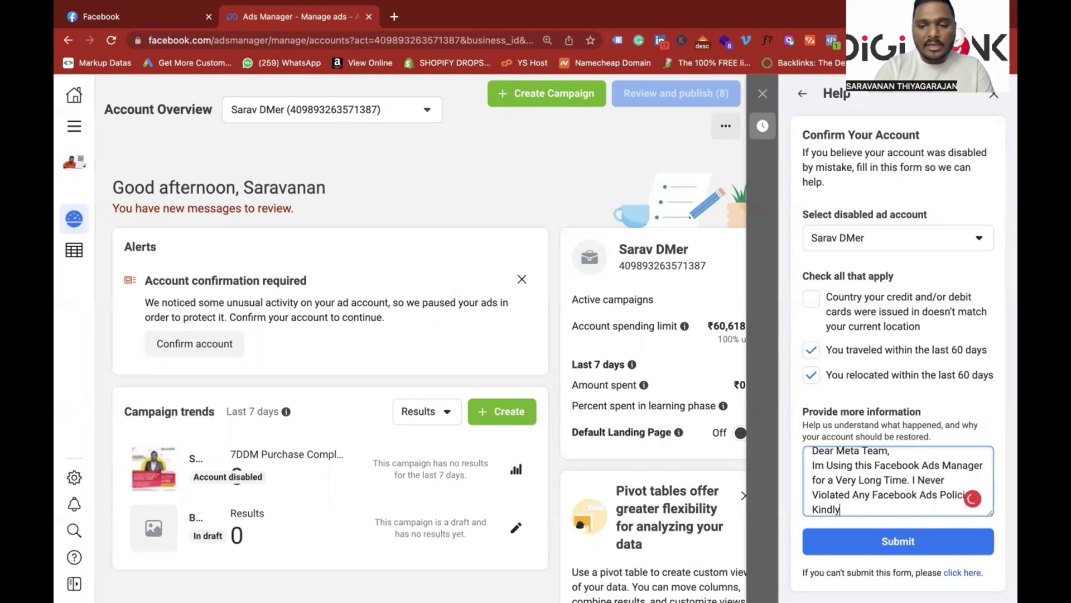
type(" Re Re")
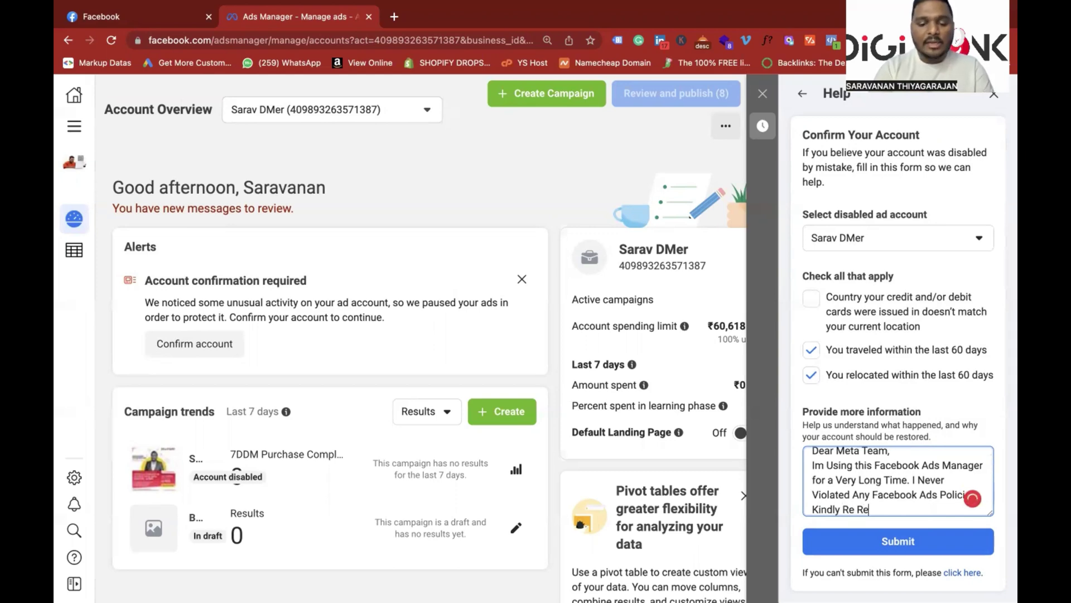
type("view My Ad ")
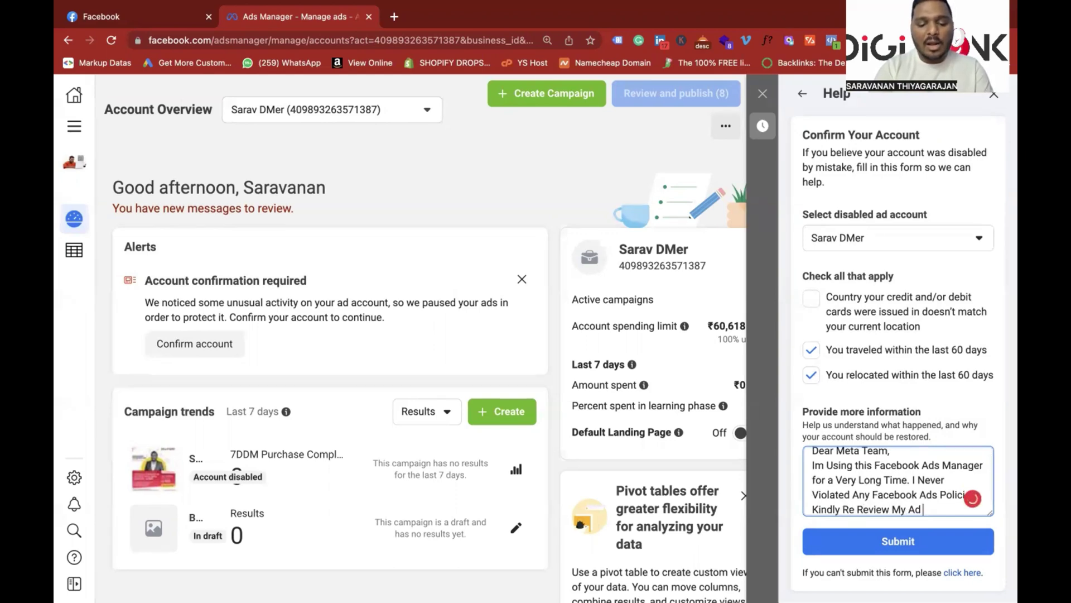
type("Account and ")
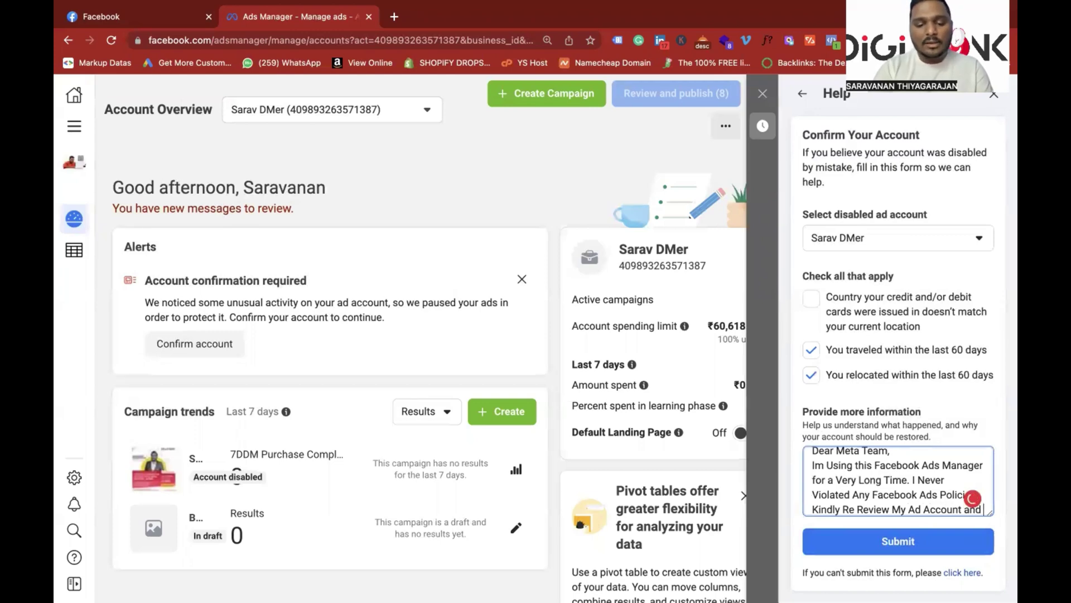
type("Activate It")
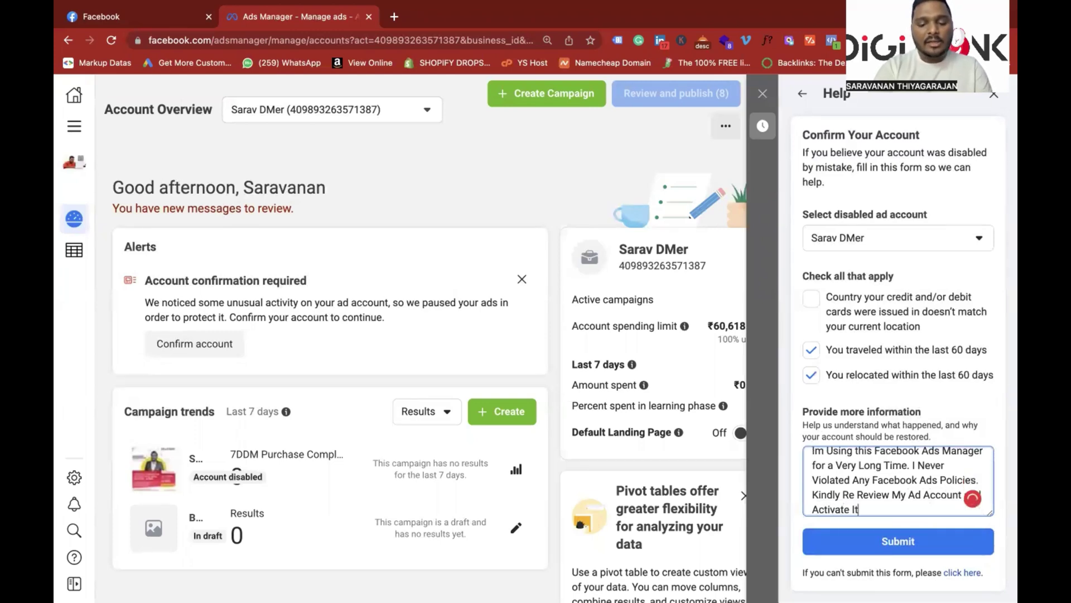
type(" ASAP")
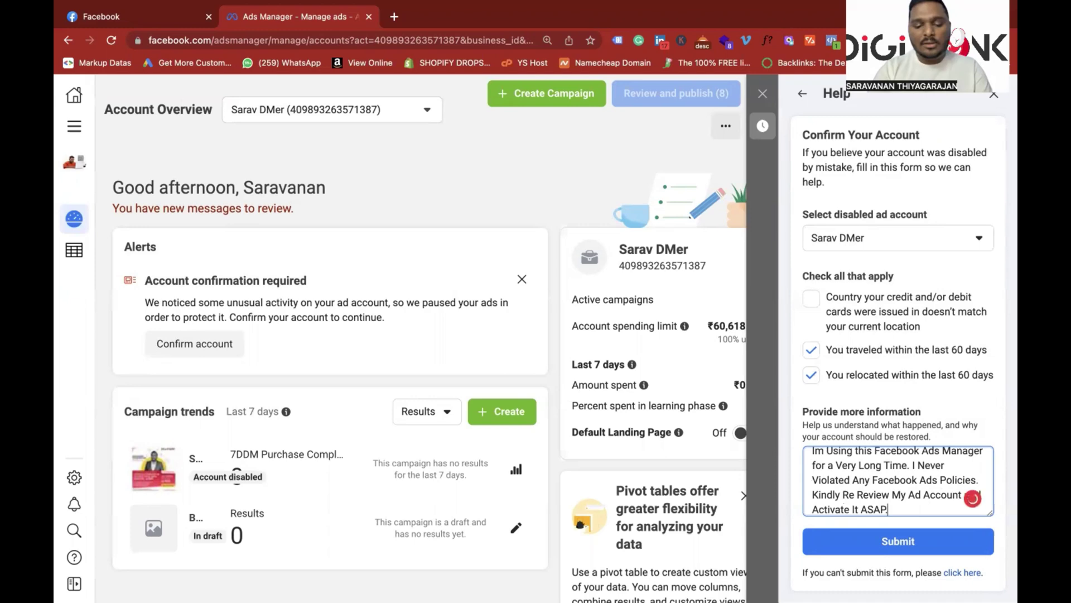
type(". Thanks in ")
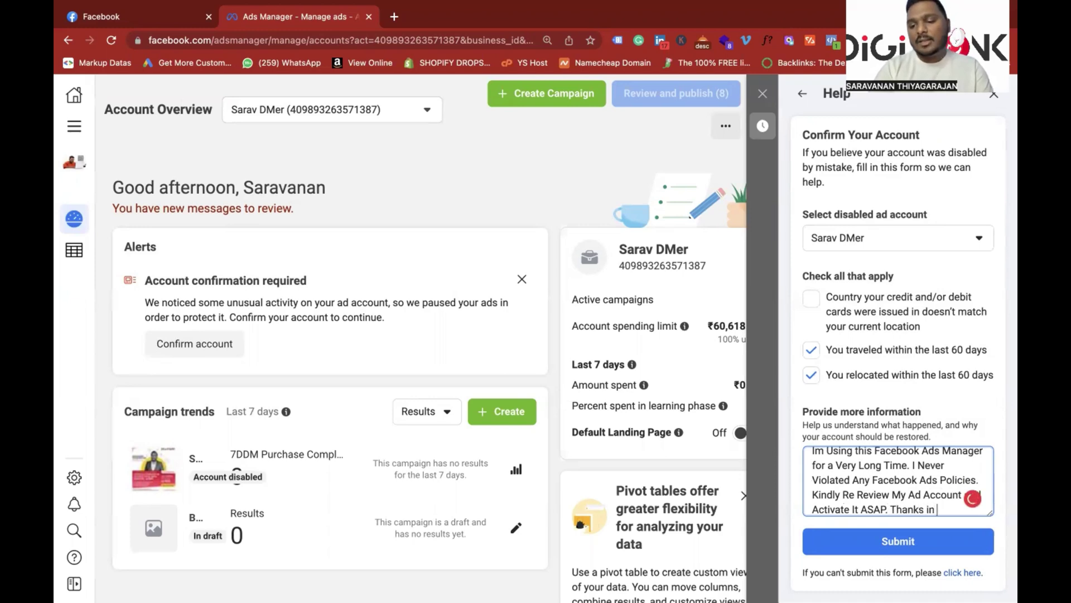
type("Advance.")
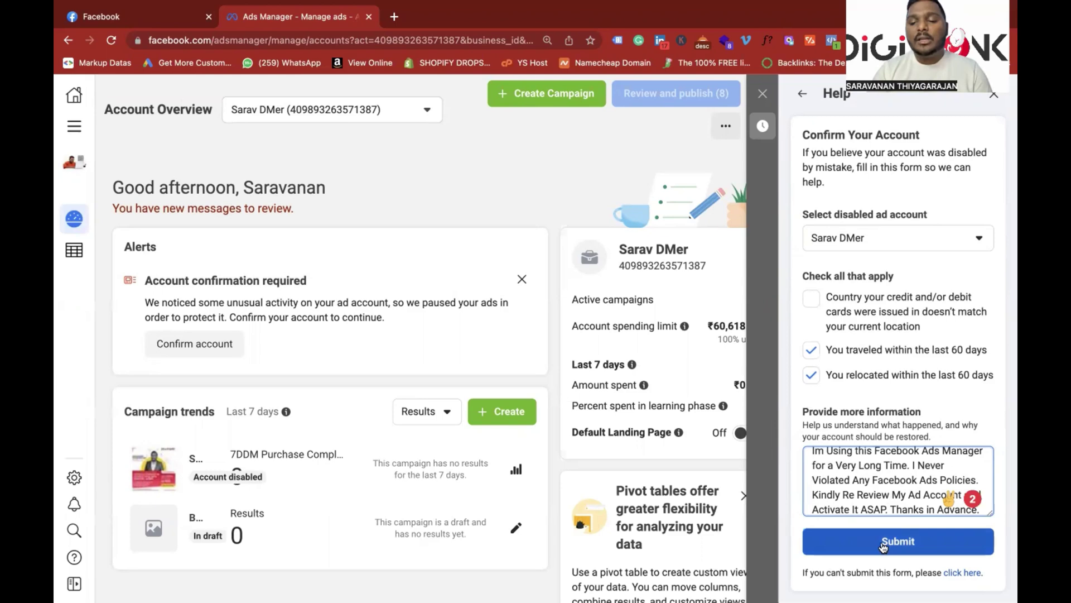
Step: Submit the completed Confirm Your Account appeal form
left_click(883, 546)
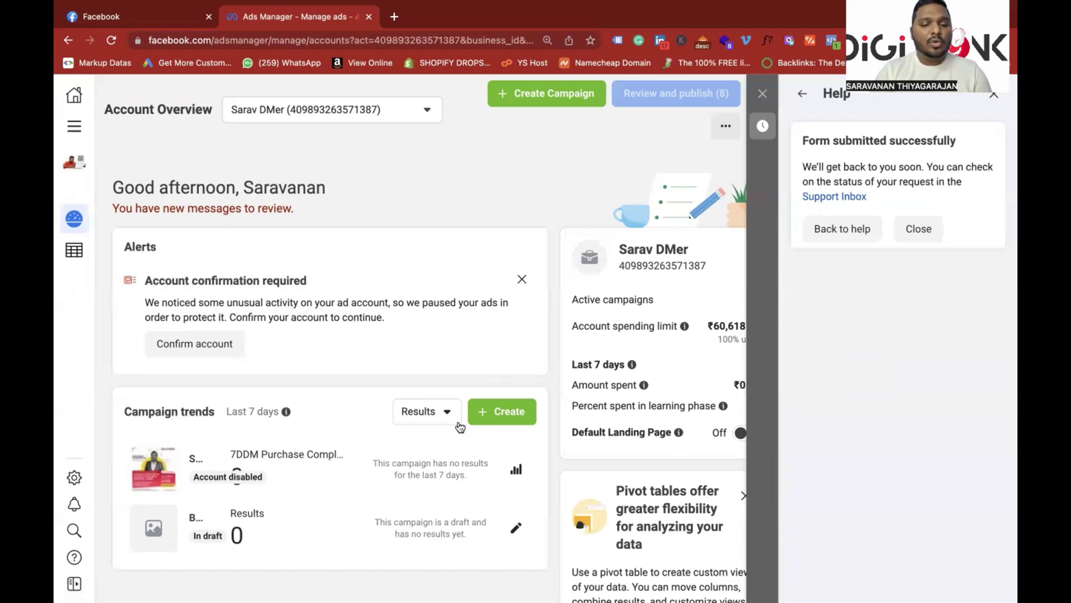
Step: From the Facebook home feed, reach the Support Inbox through the account menu's Help & support
left_click(122, 12)
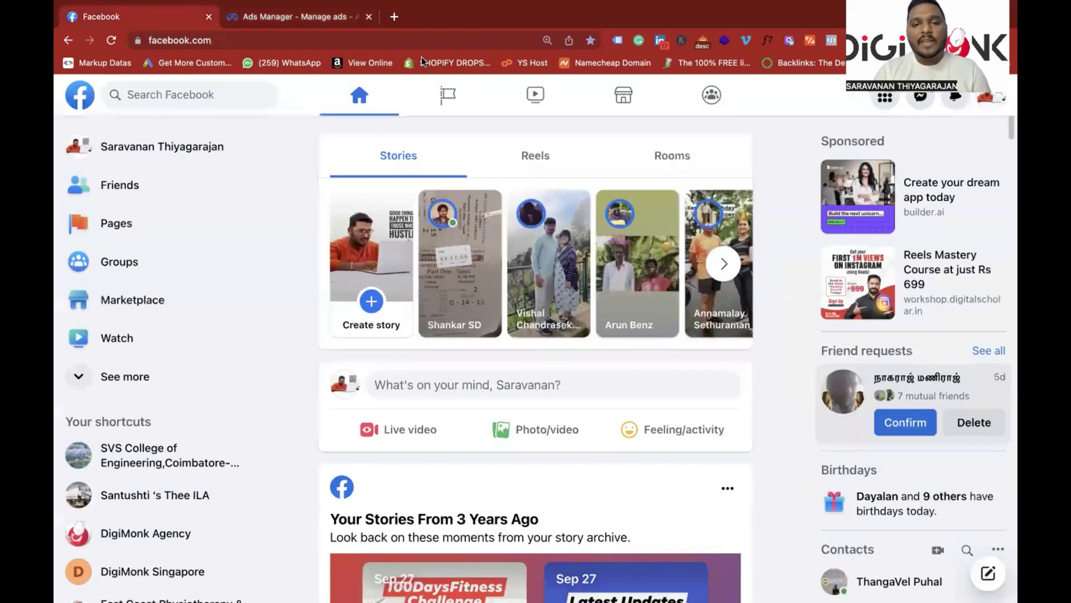
left_click(994, 99)
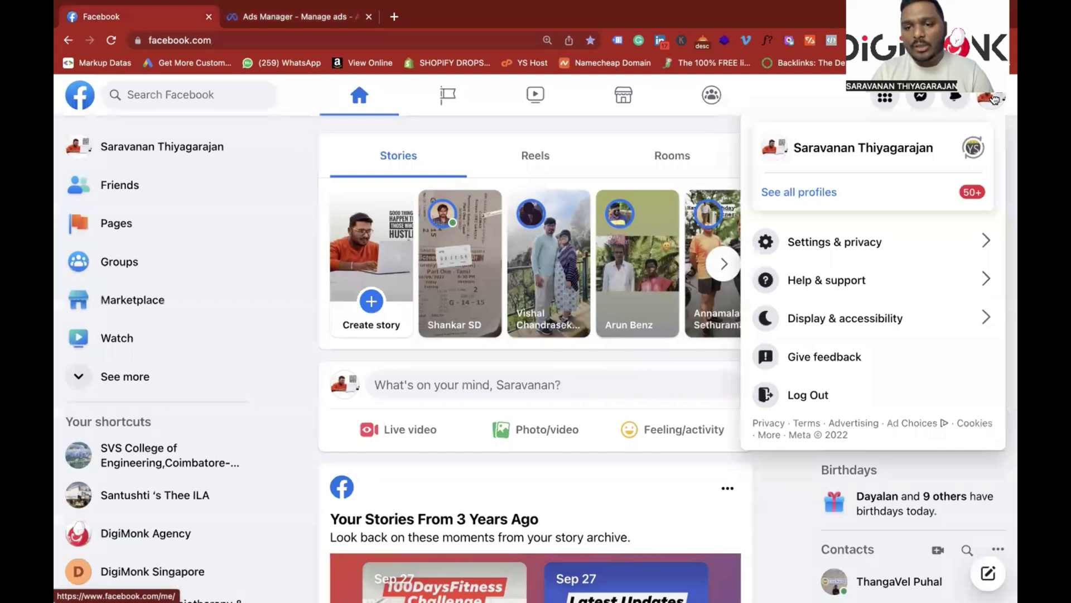
left_click(849, 279)
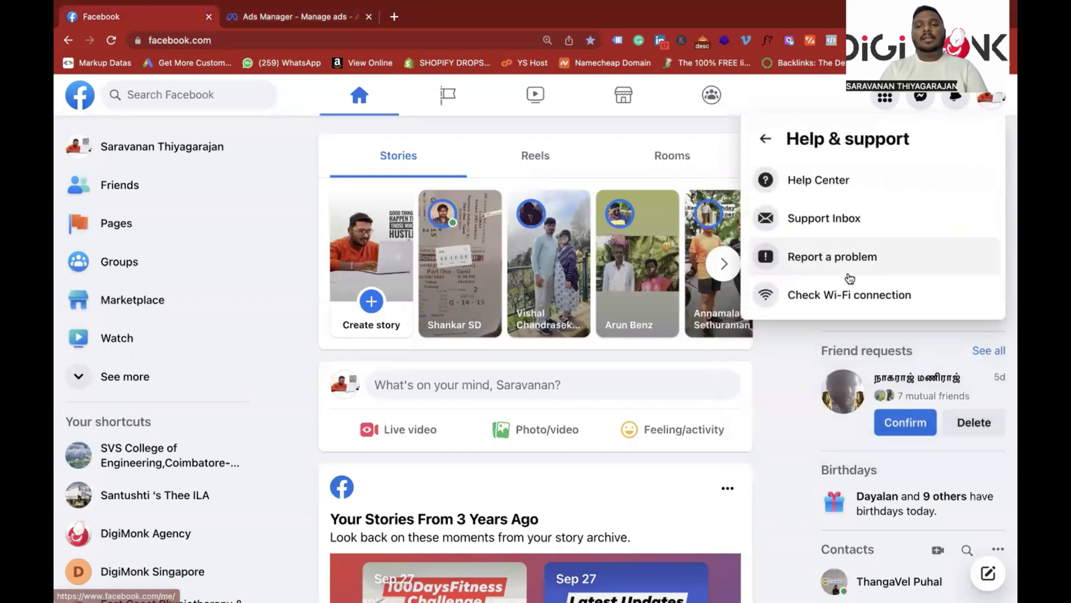
left_click(809, 231)
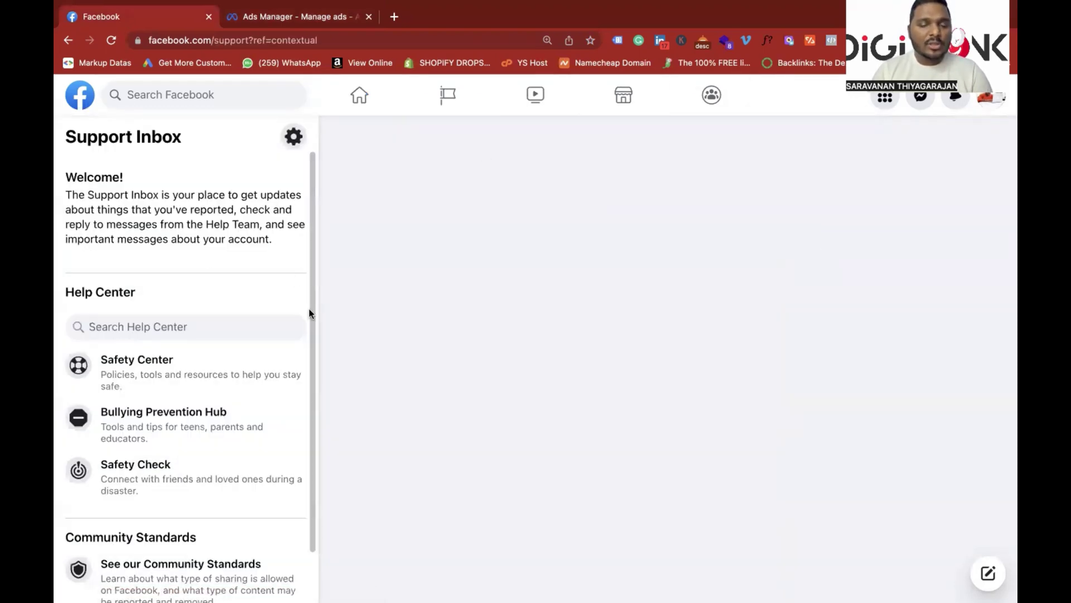
Step: Open Safety Check (Crisis Response) in a new tab and come back to the Support Inbox
scroll(313, 325, "down", 2)
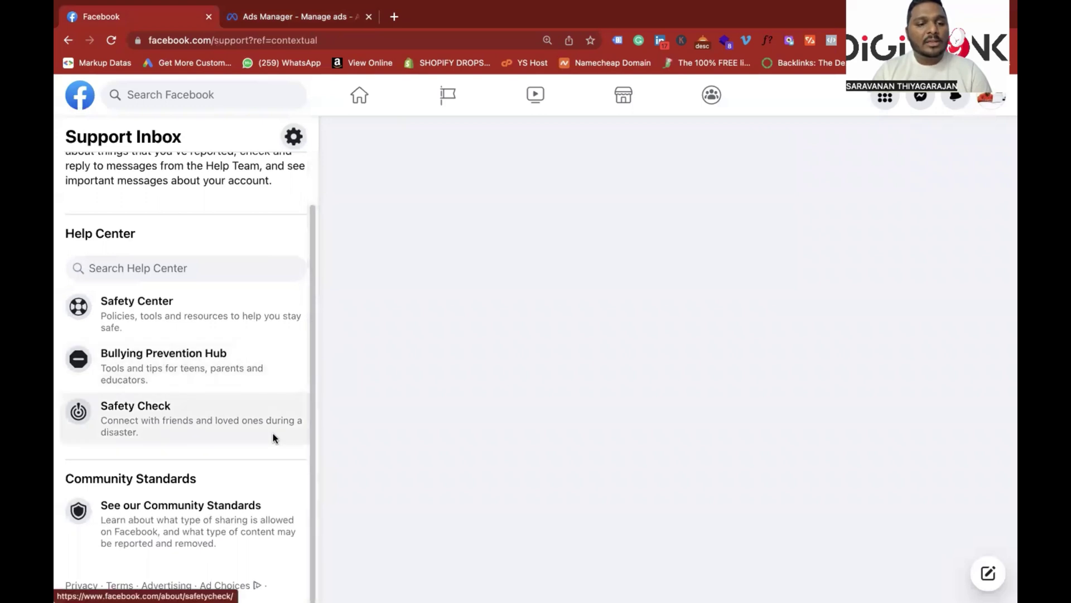
scroll(290, 390, "up", 2)
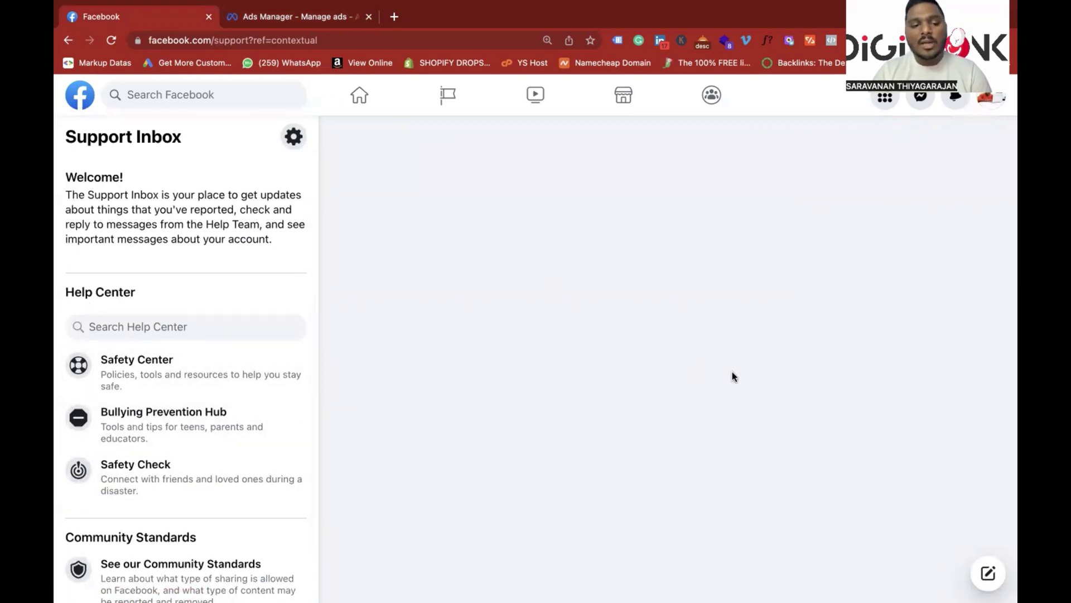
scroll(199, 520, "down", 2)
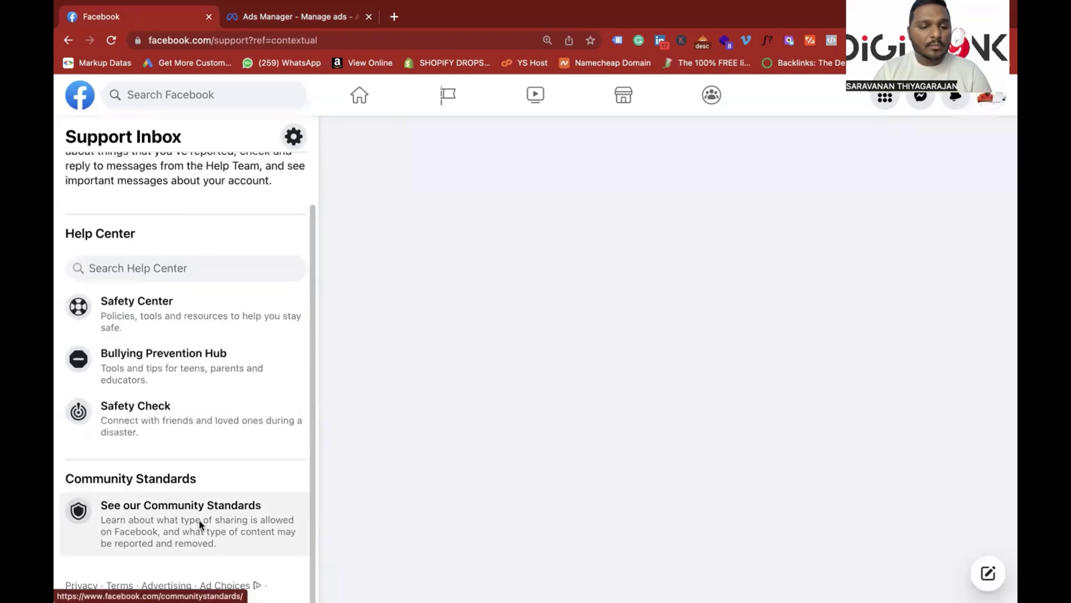
left_click(141, 432)
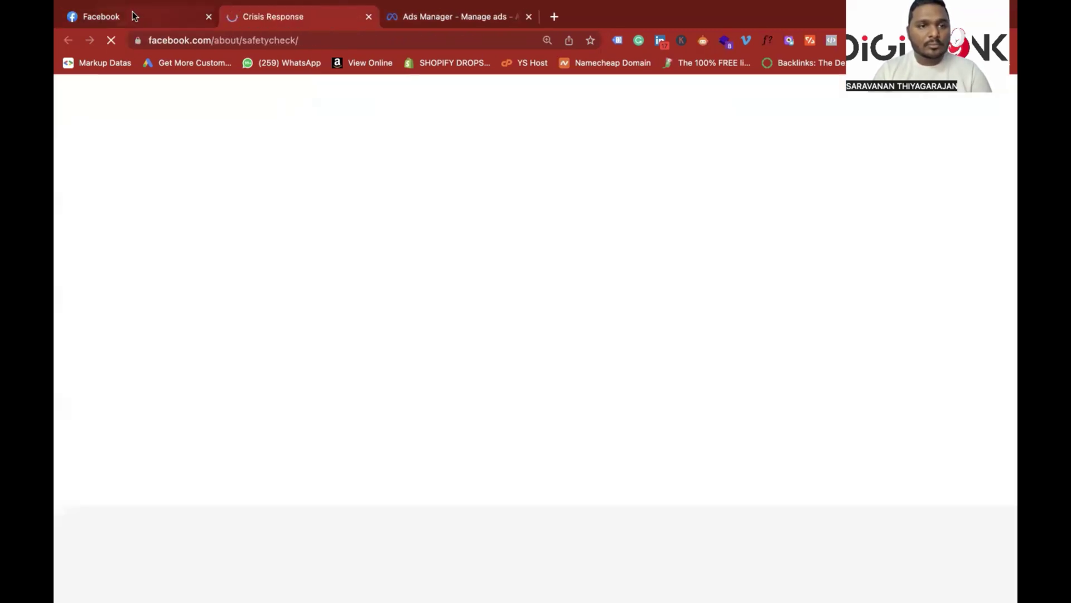
left_click(101, 16)
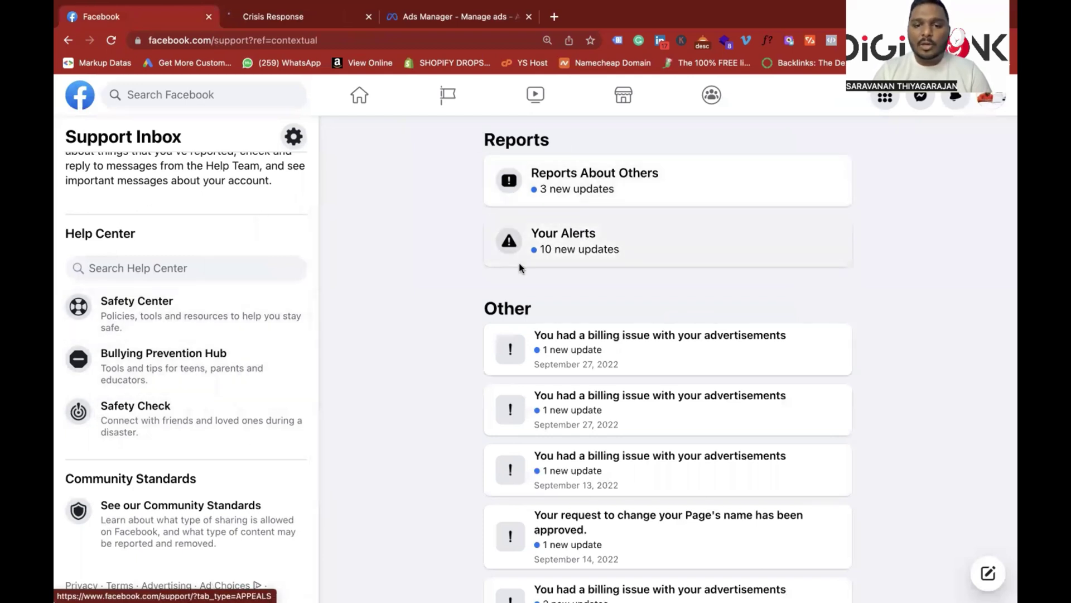
Step: Show the Your Alerts list and check the inbox notification settings, leaving them unchanged
left_click(576, 233)
scroll(593, 352, "down", 3)
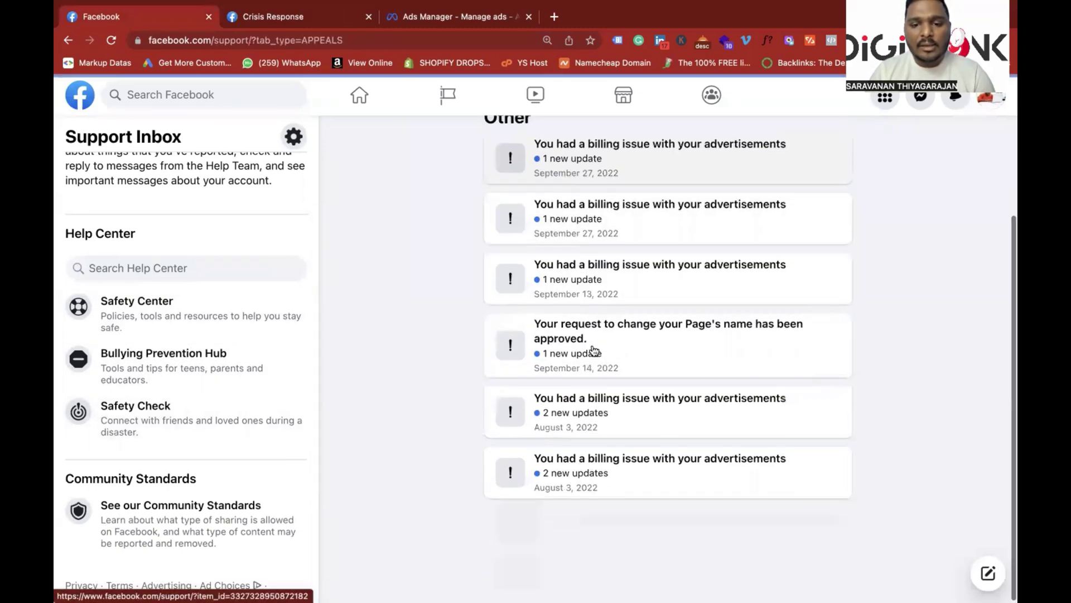
scroll(600, 347, "up", 2)
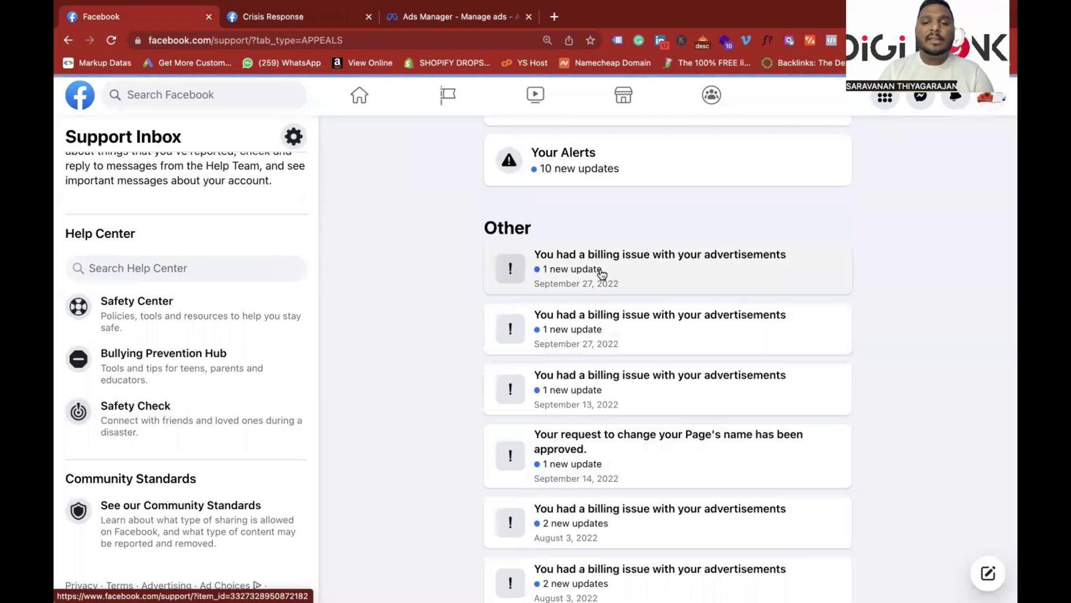
scroll(657, 302, "up", 1)
scroll(657, 302, "up", 1)
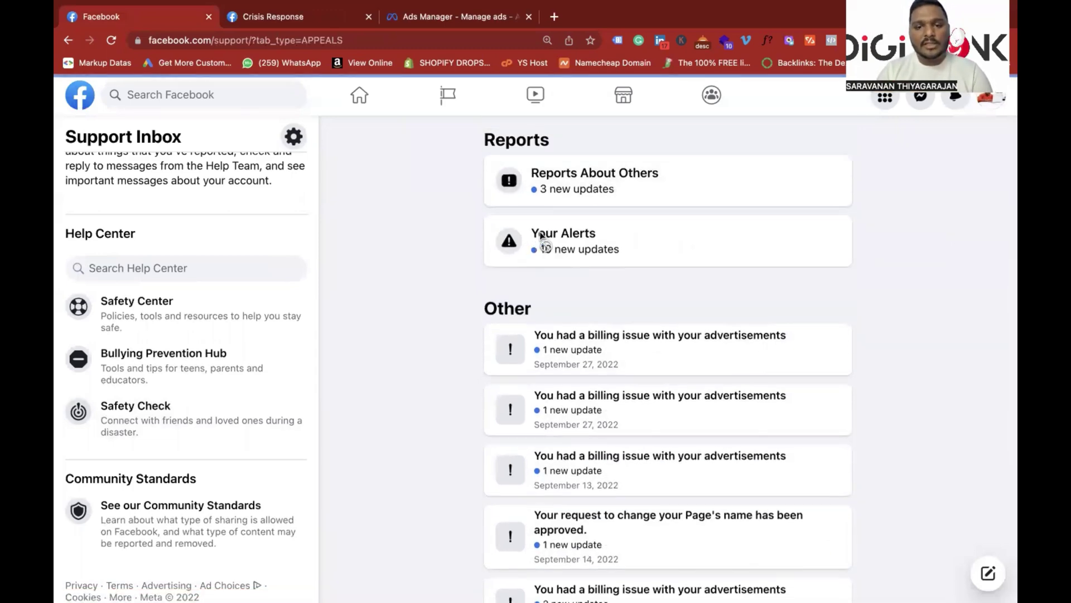
scroll(203, 275, "up", 1)
left_click(563, 240)
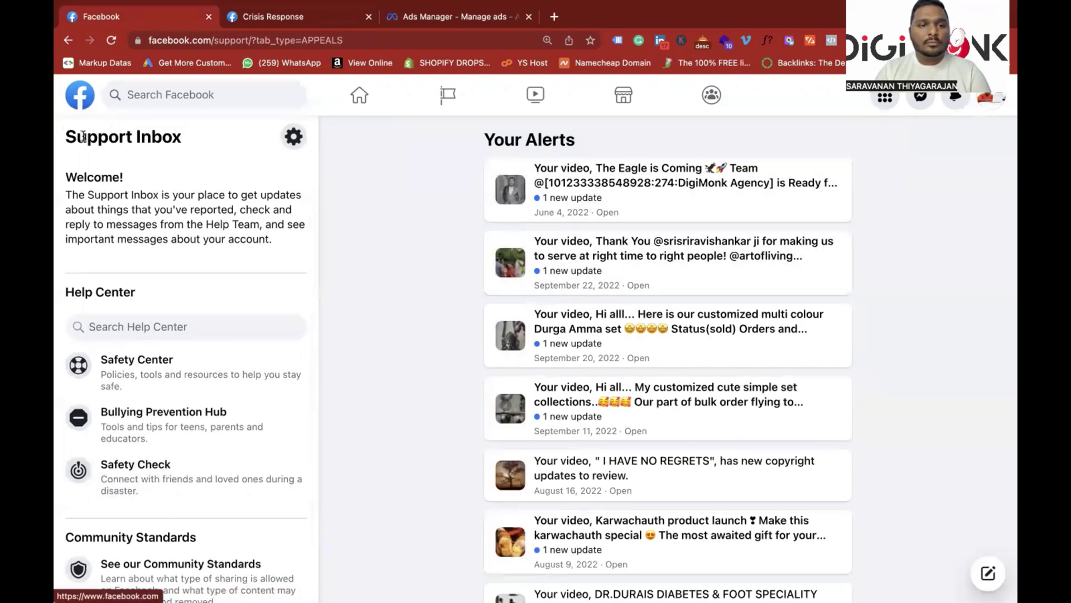
left_click(291, 135)
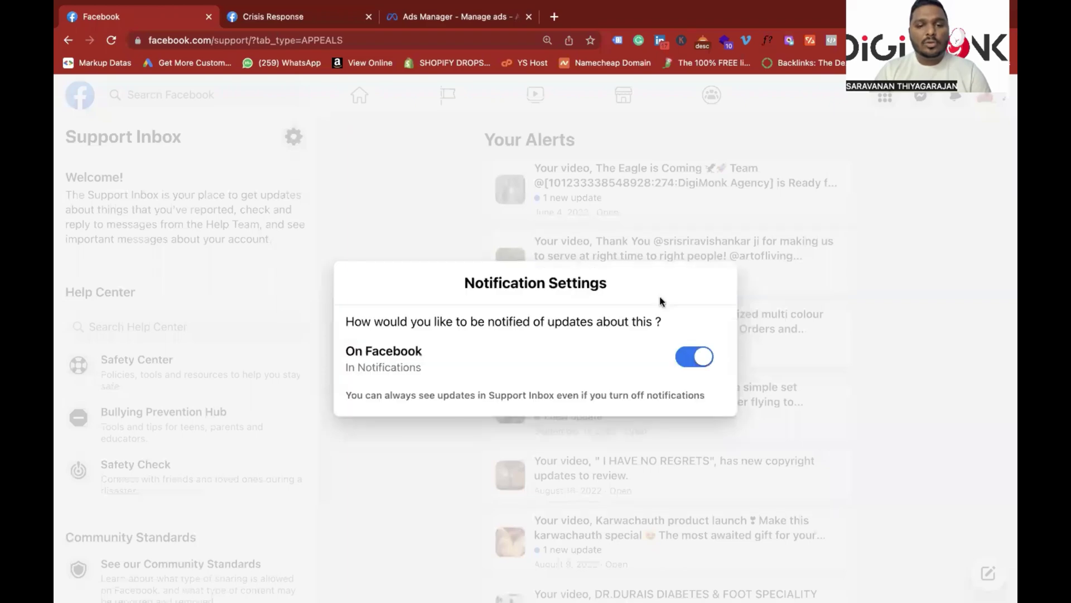
left_click(604, 203)
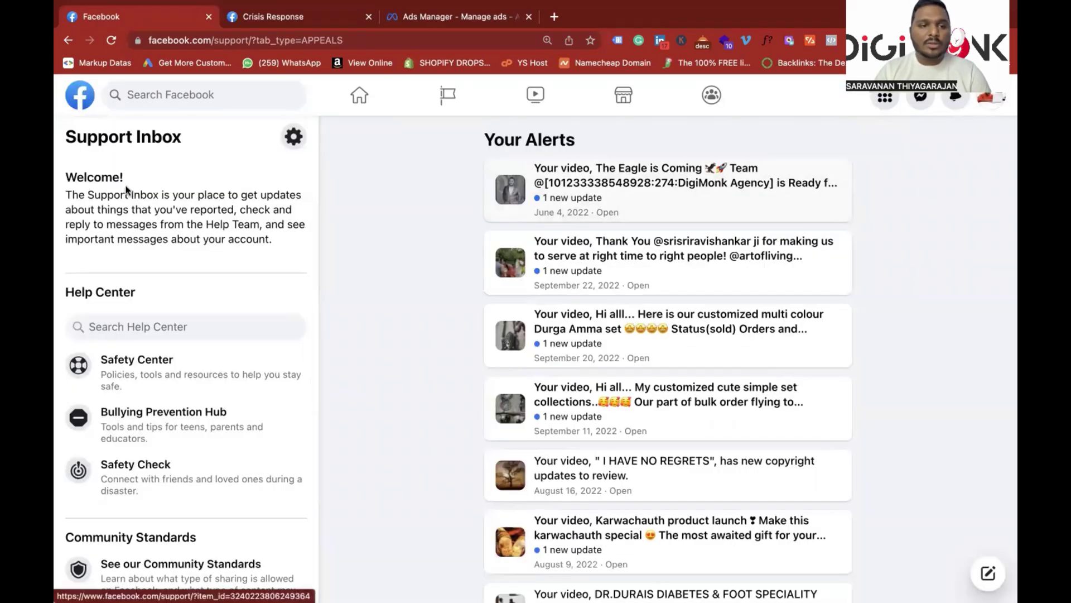
Step: Open Safety Center in a new tab and return to the Support Inbox
left_click(110, 360)
left_click(106, 19)
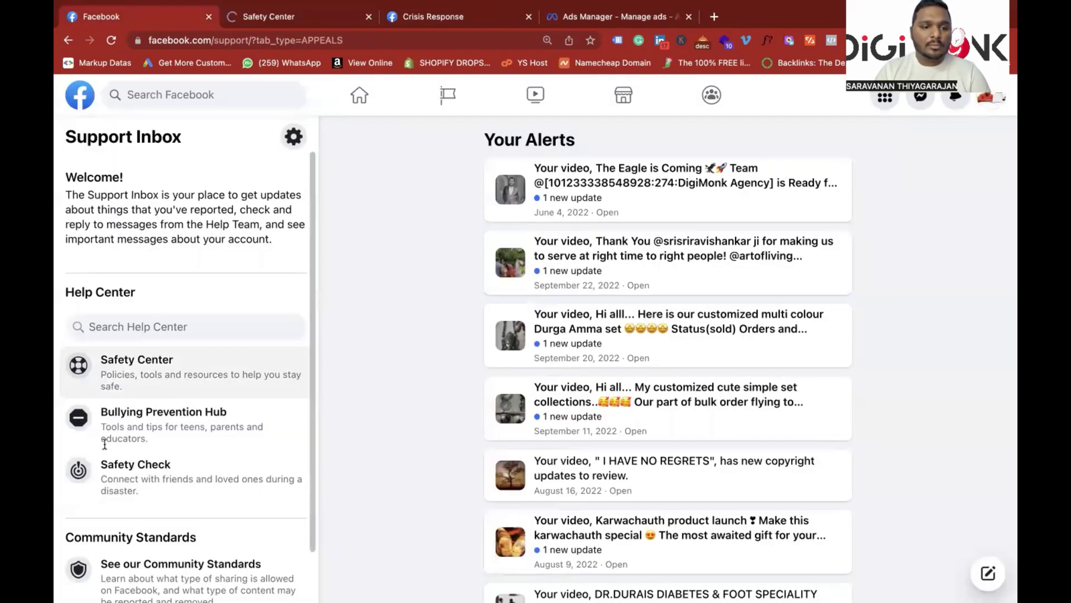
scroll(109, 537, "down", 2)
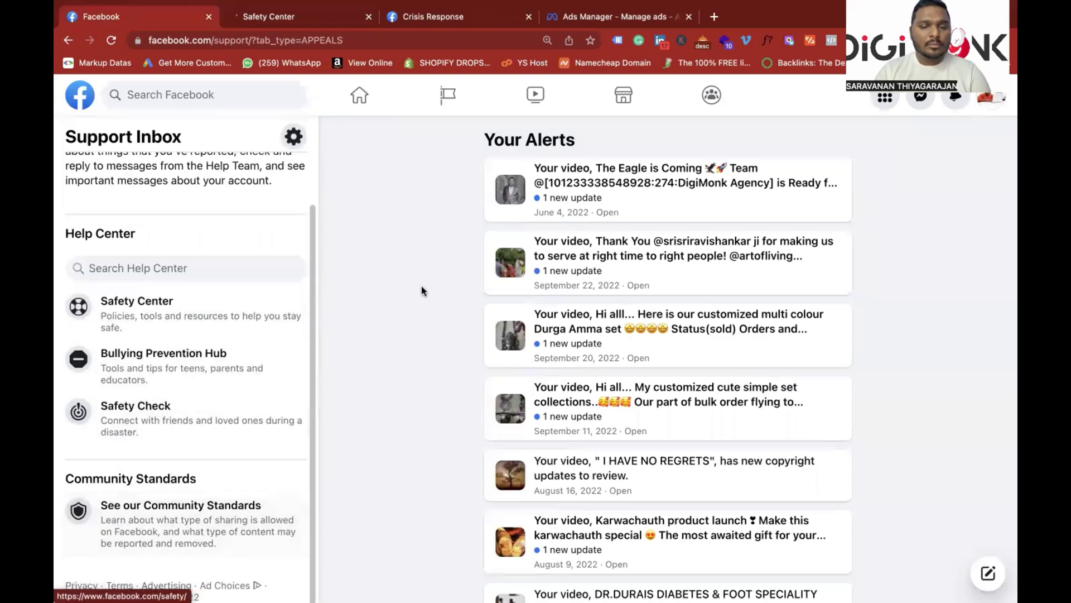
Step: Go to Home and reopen the Support Inbox overview via Help & support
left_click(360, 97)
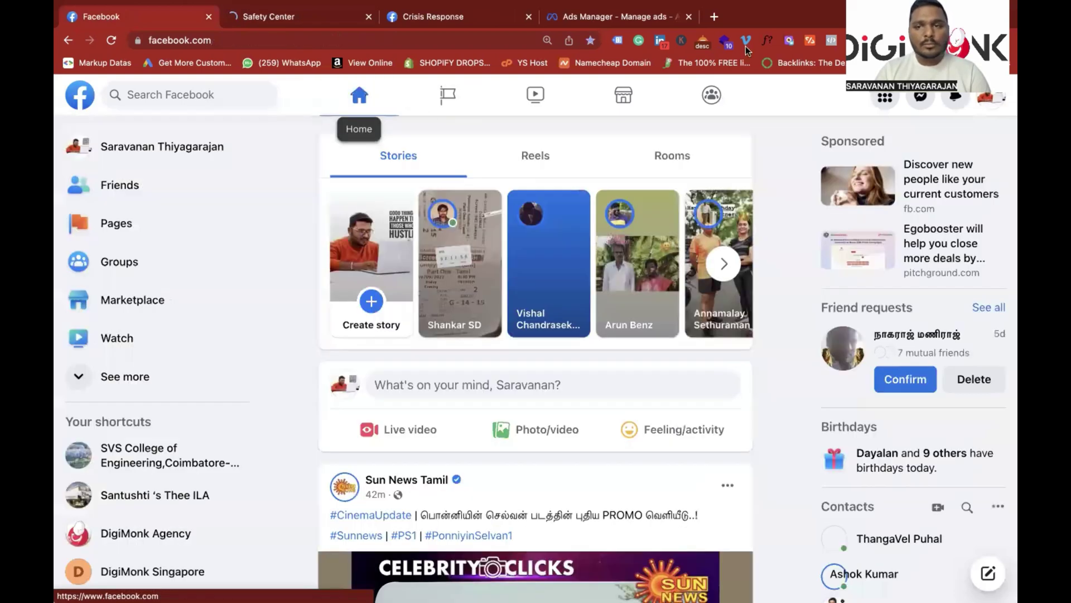
left_click(991, 99)
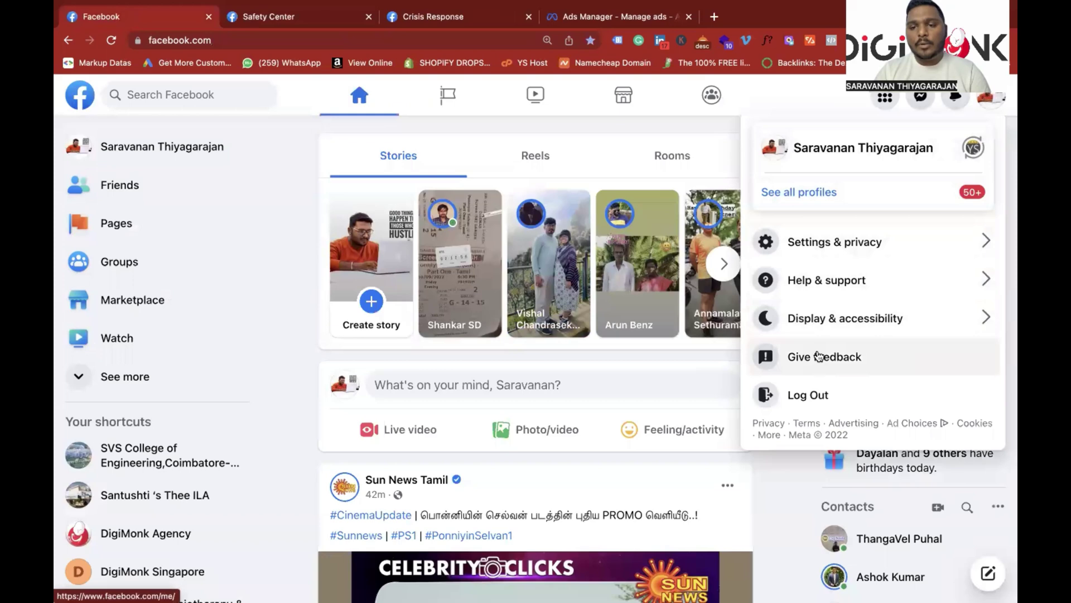
left_click(846, 285)
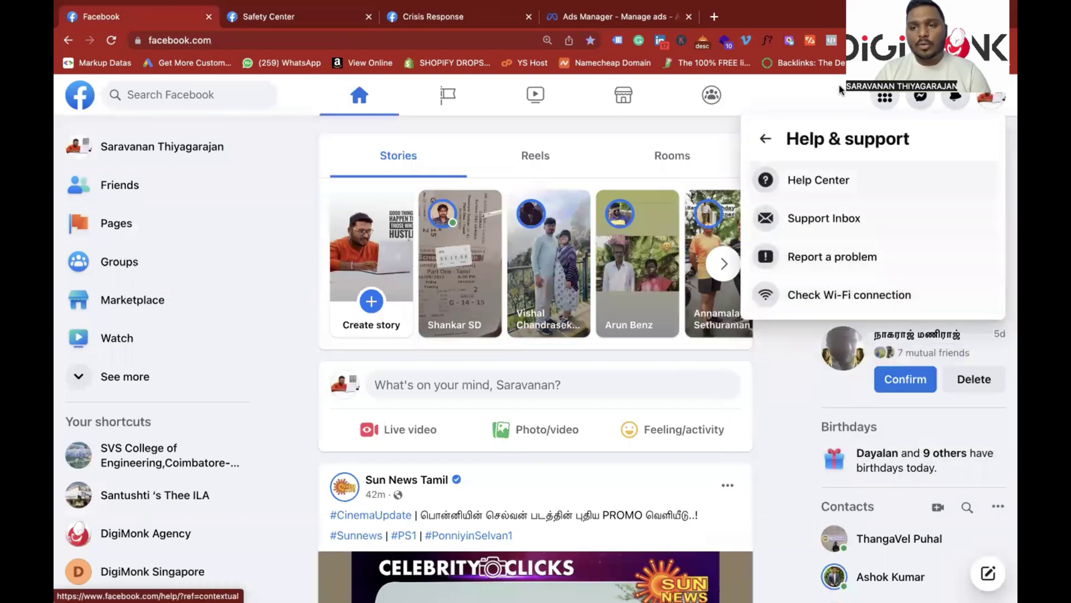
left_click(837, 236)
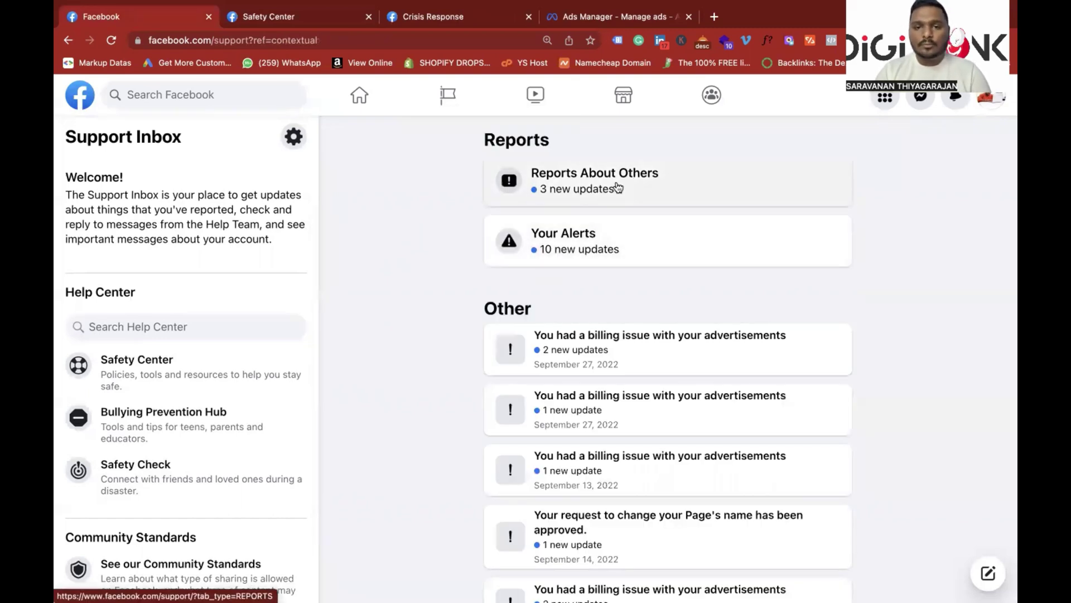
Step: Scroll through the Support Inbox updates, then close the Support Inbox and Safety Center tabs
scroll(592, 301, "down", 3)
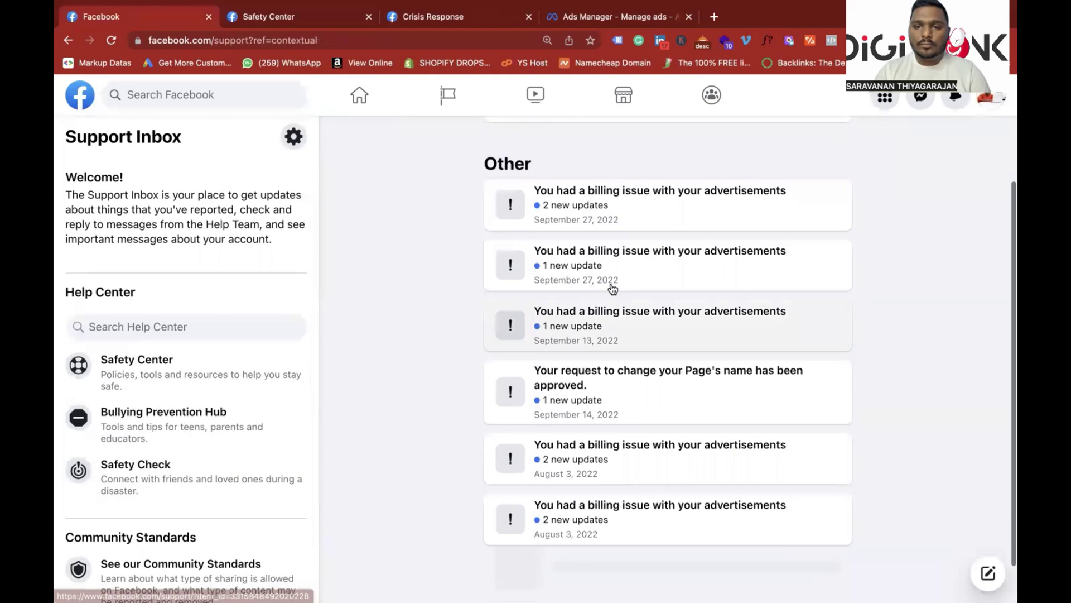
scroll(587, 203, "down", 8)
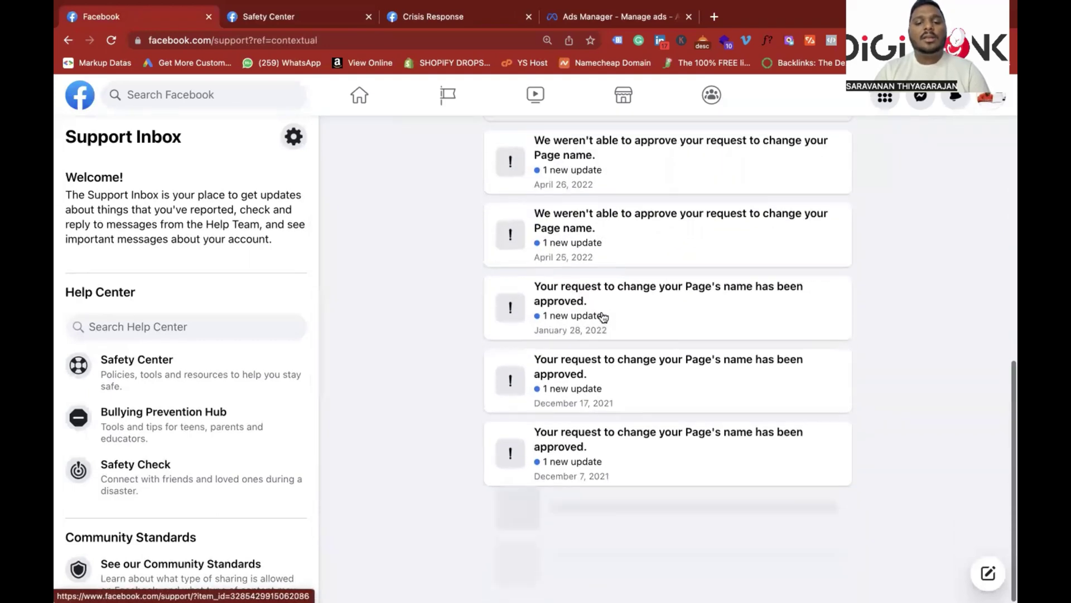
scroll(599, 317, "up", 5)
scroll(602, 316, "up", 6)
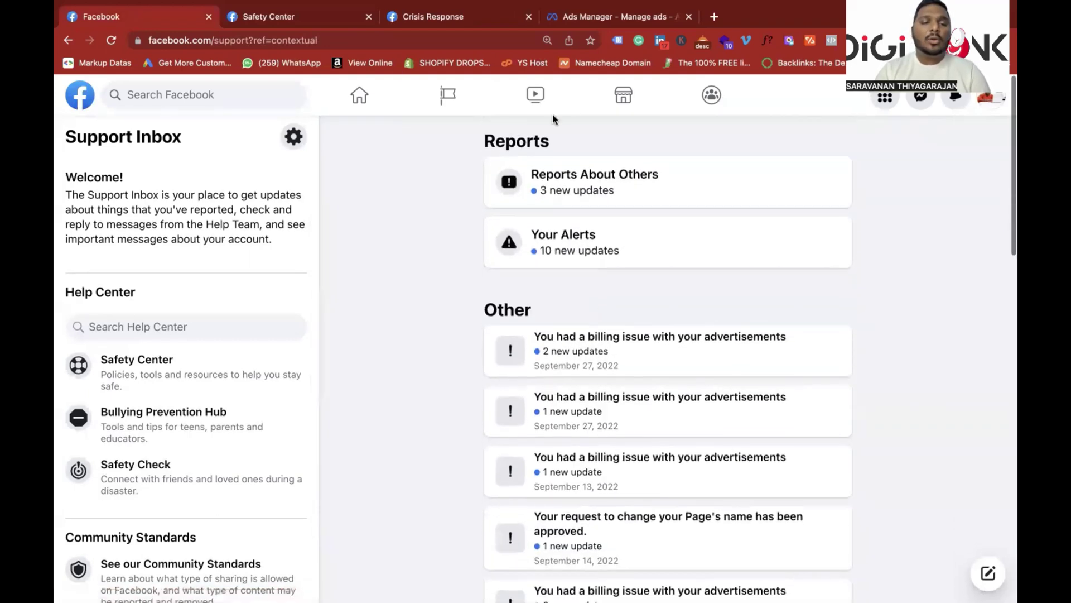
left_click(210, 17)
left_click(209, 17)
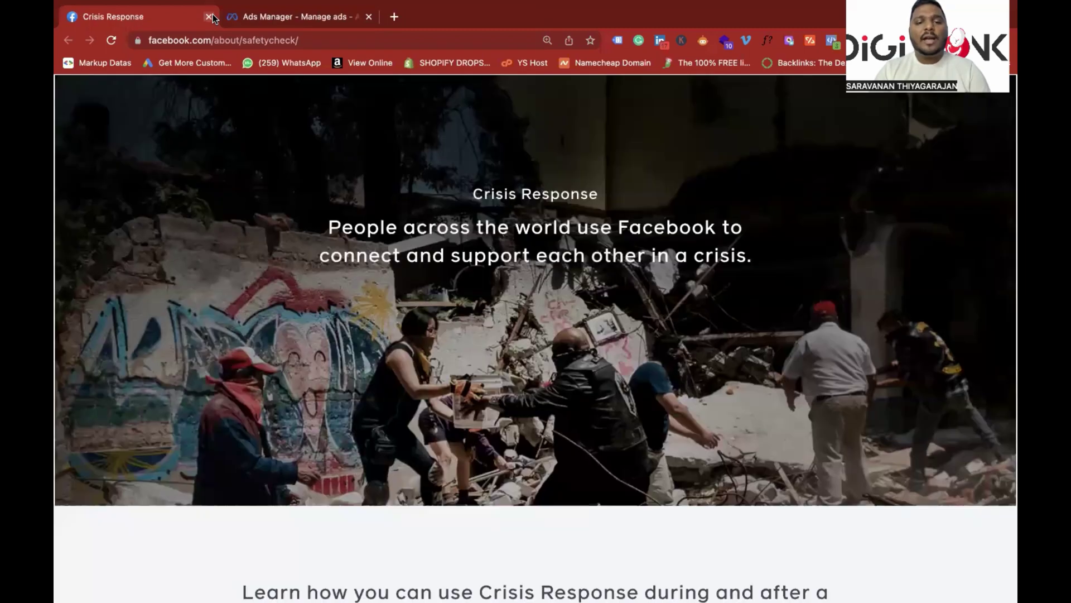